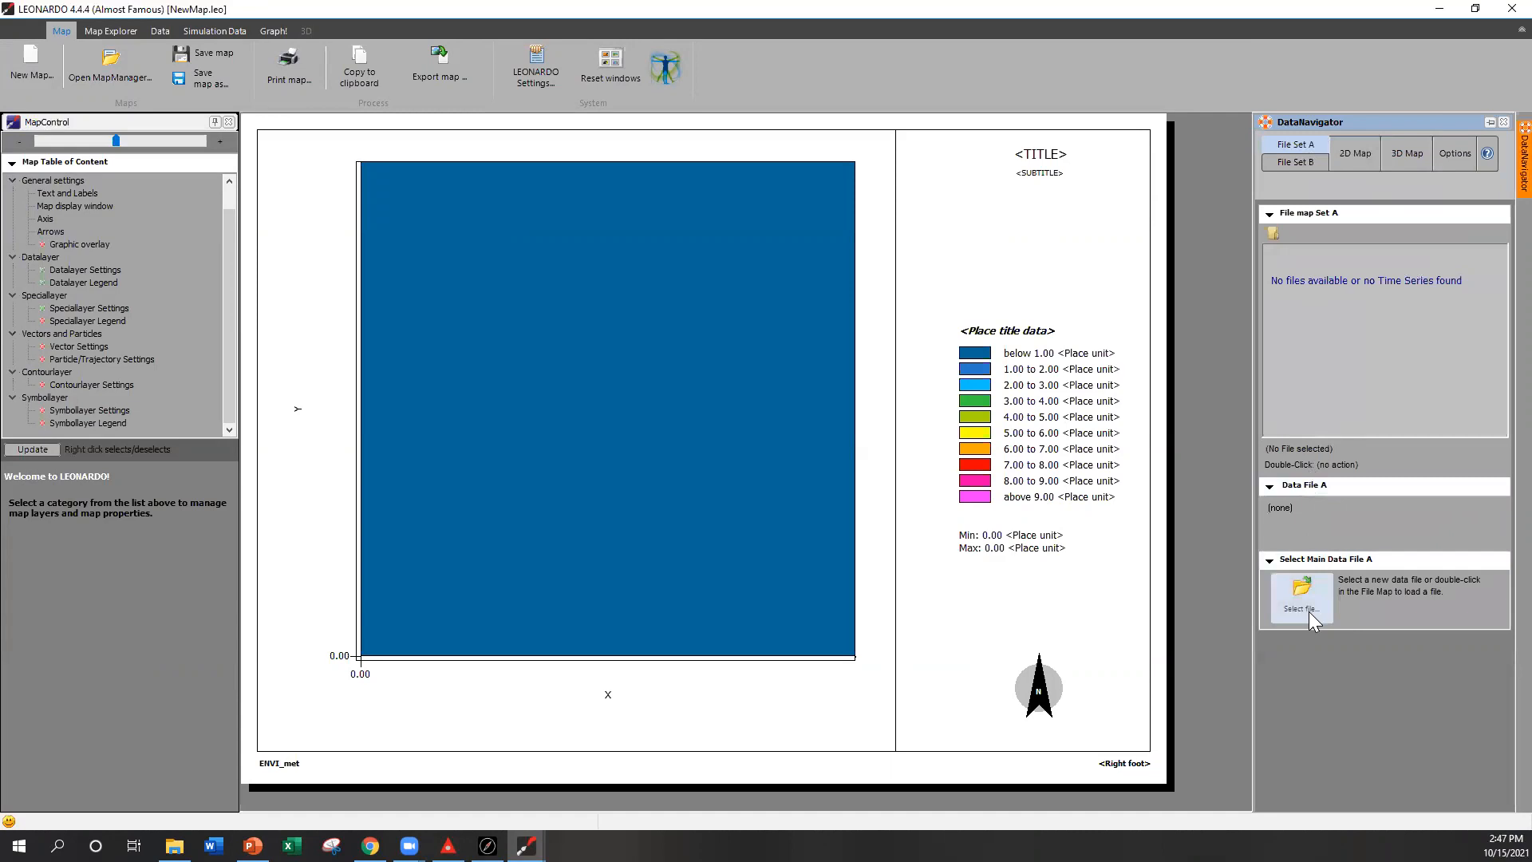
Step: Load the atmosphere output file lab sim_AT_2002-02-11_02.00.01.EDX from the lab sim_output folder as File Set A
click(1309, 613)
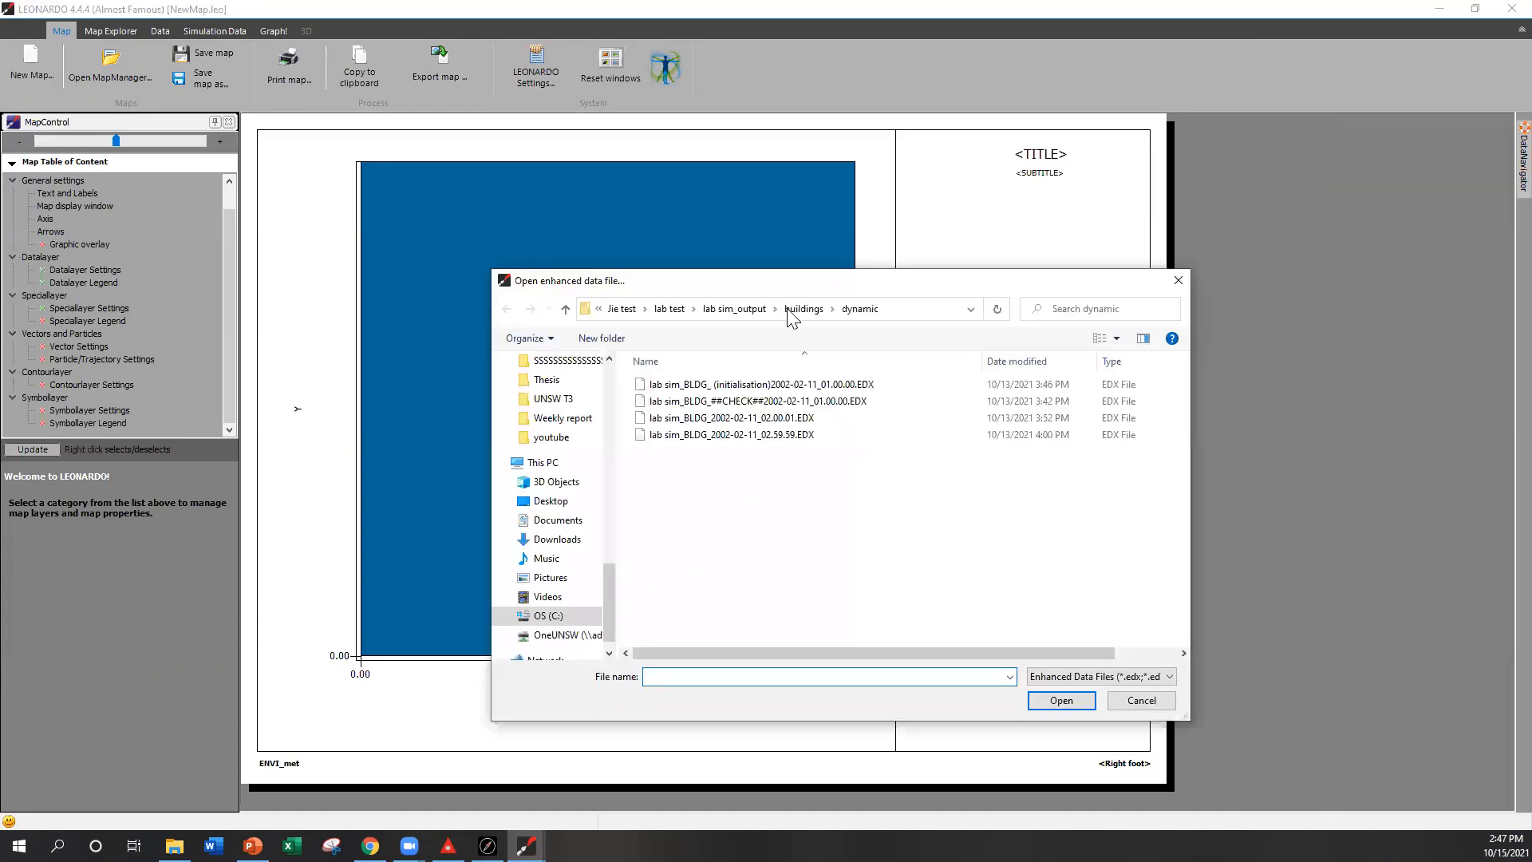
click(755, 309)
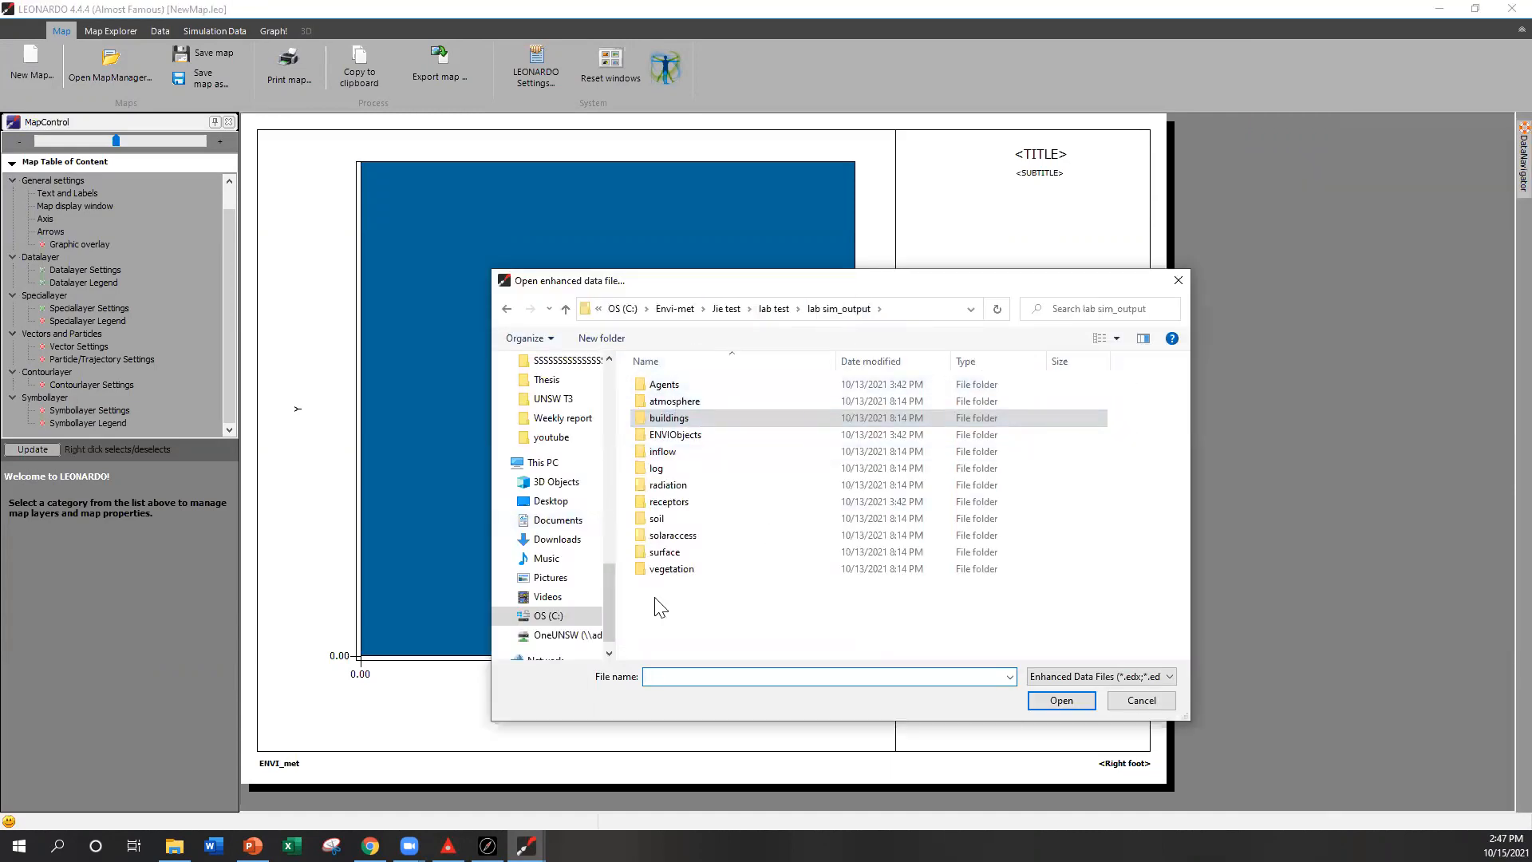
double_click(704, 400)
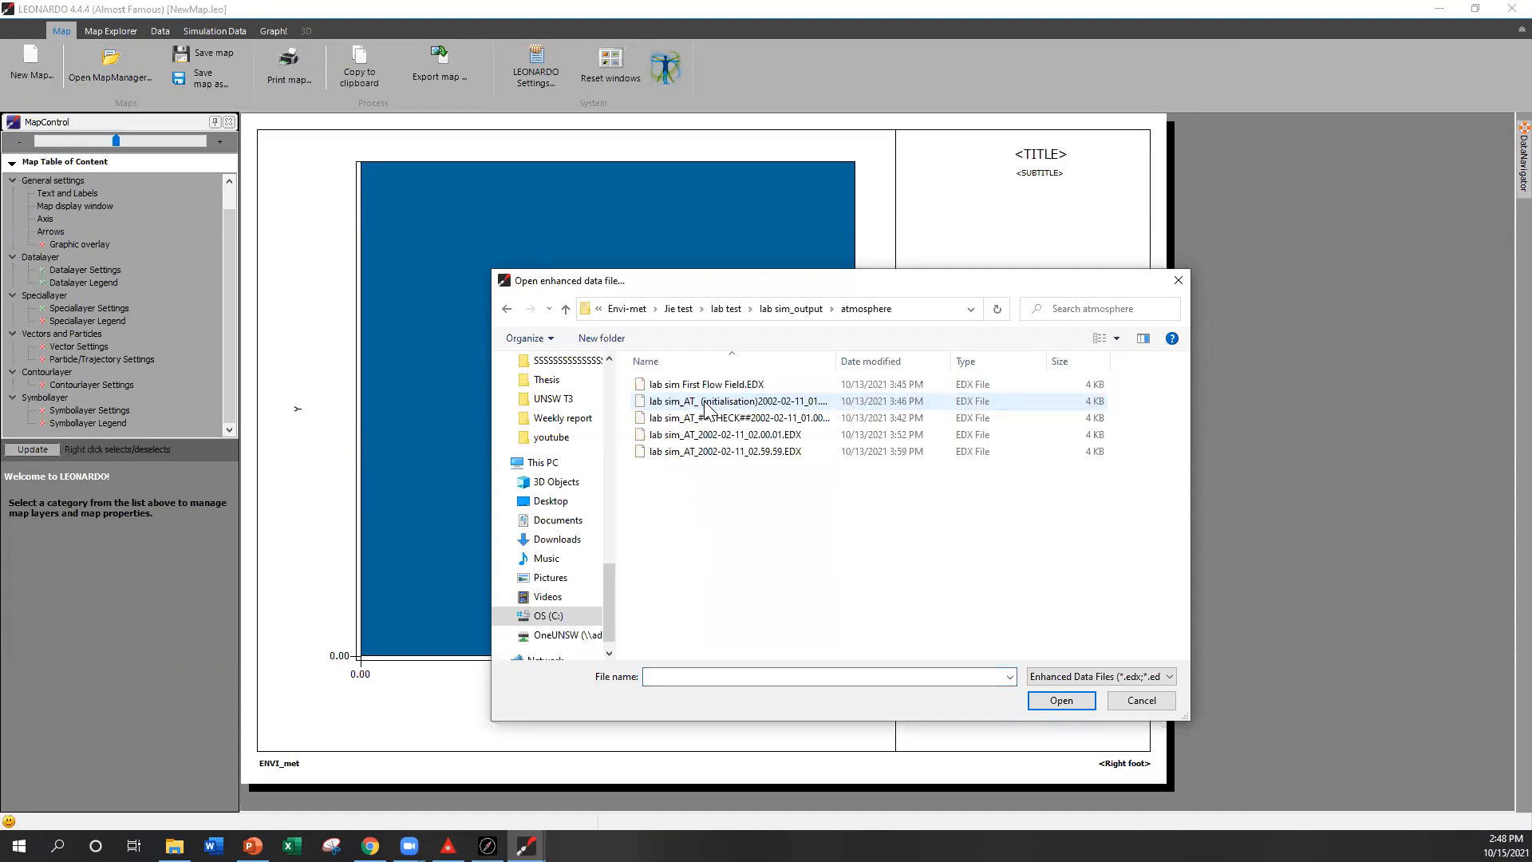
click(794, 437)
click(1062, 702)
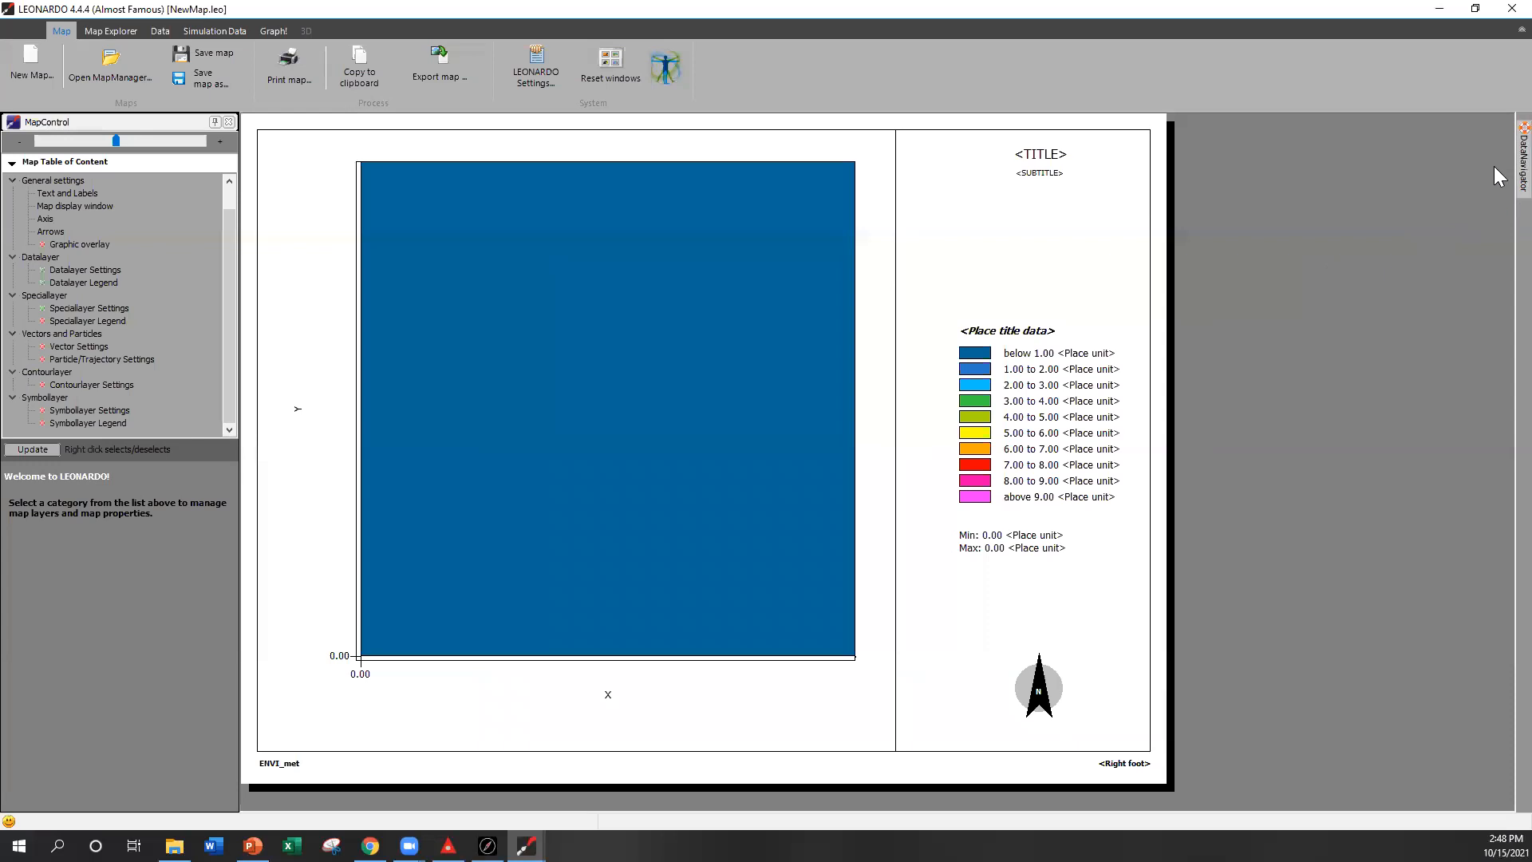
Step: Extract a 2D X-Y map of Potential Air Temperature from the 02:00 file at view plane k=3
mouse_move(1524, 164)
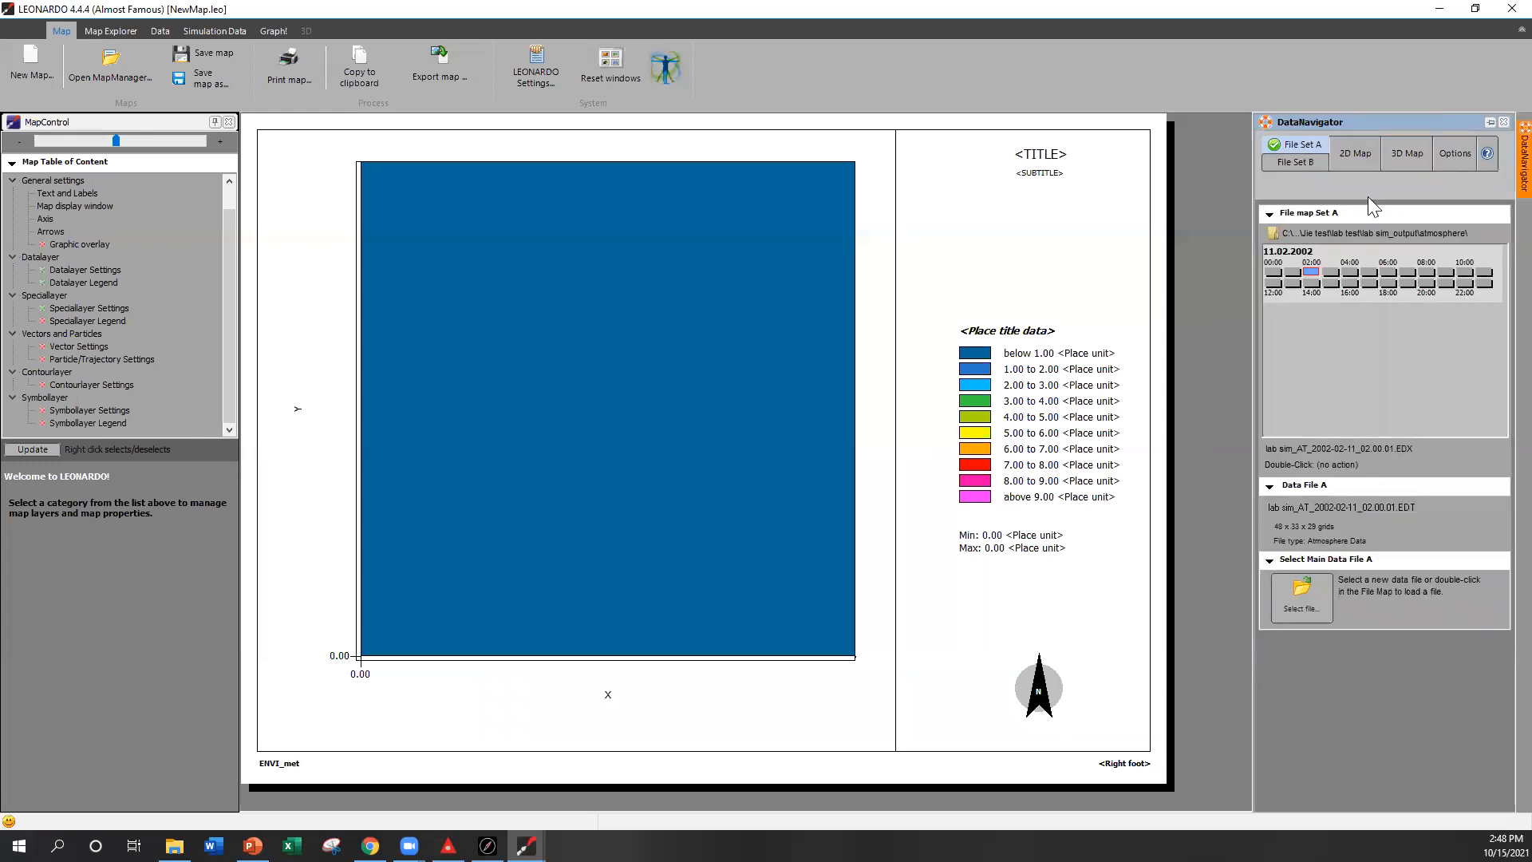
click(1318, 278)
click(1363, 155)
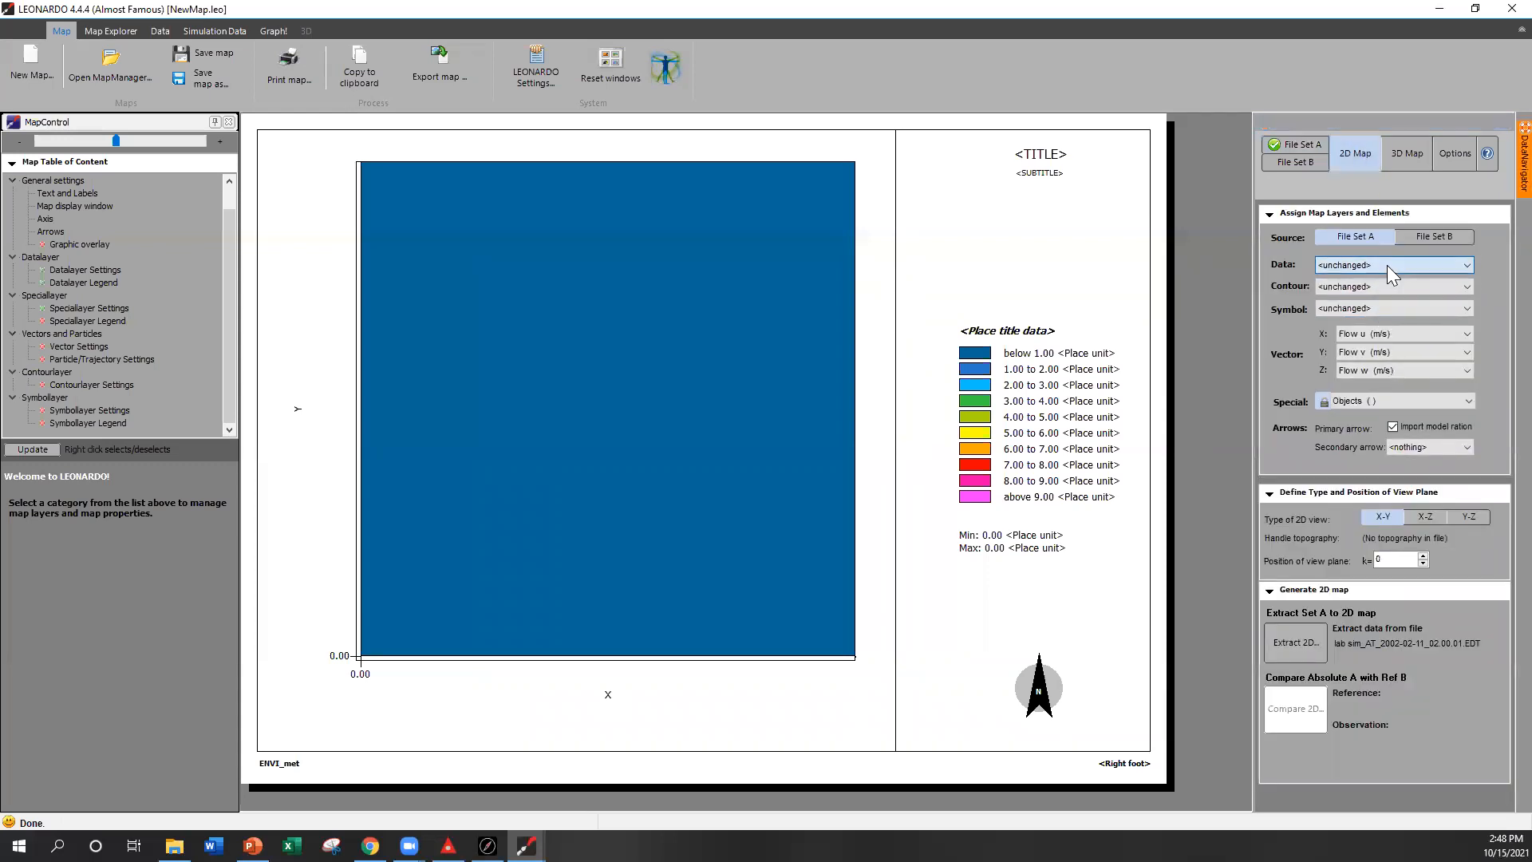
click(1387, 265)
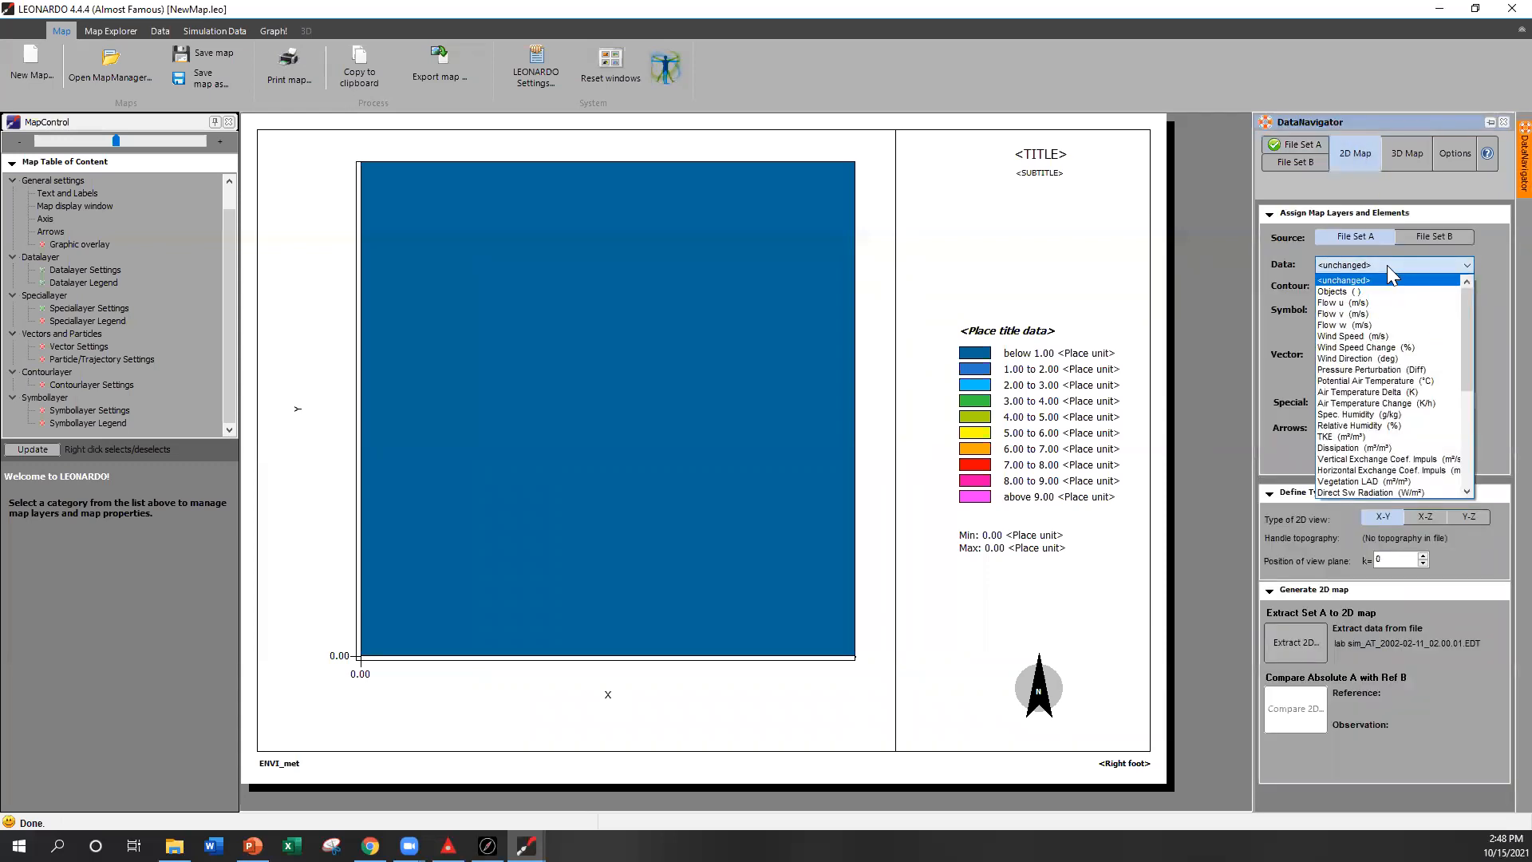
click(1362, 382)
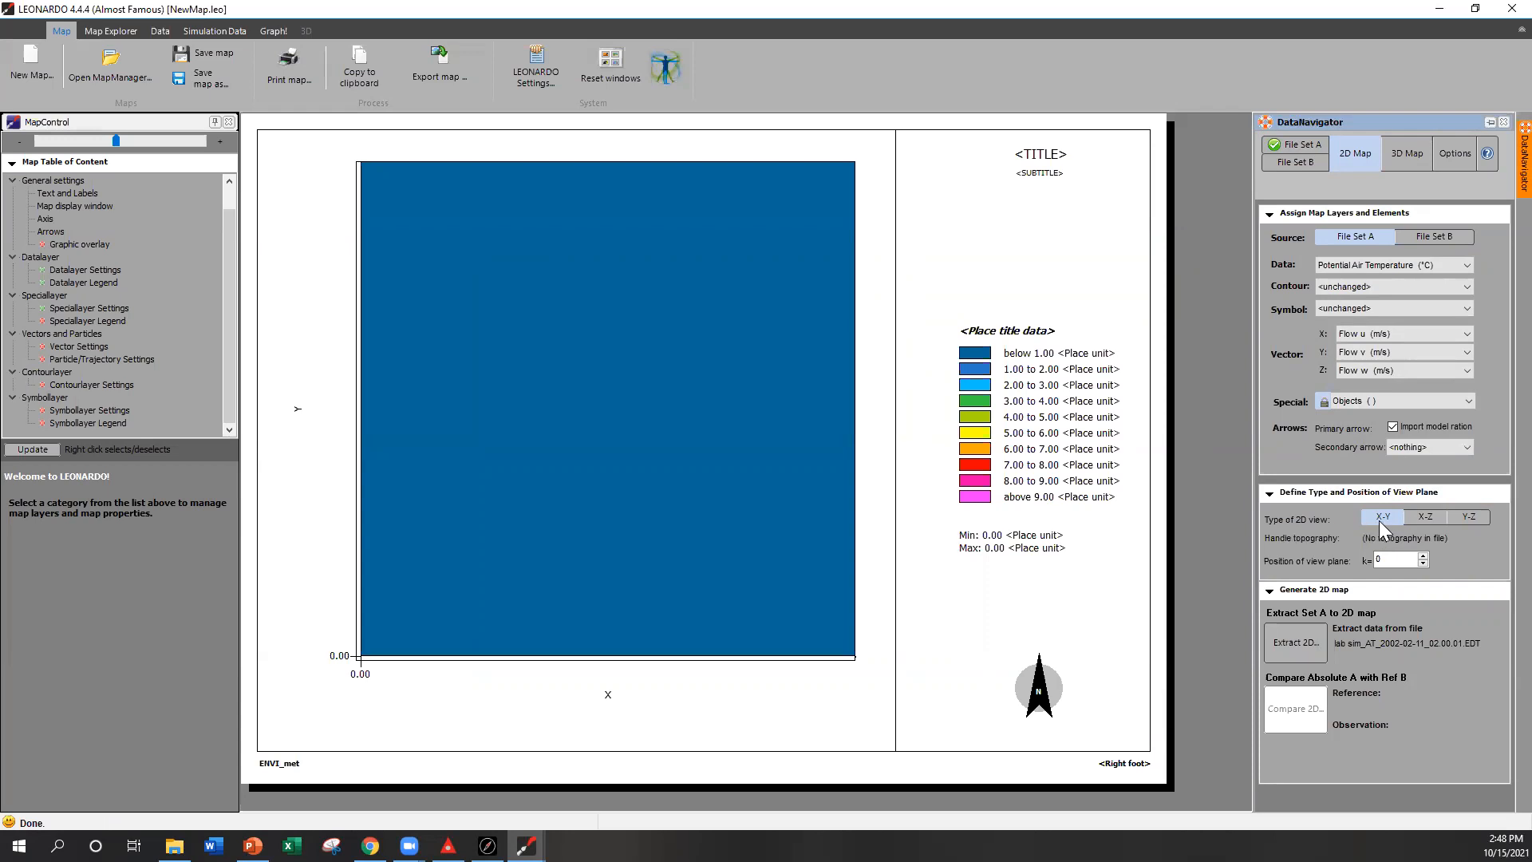
click(1423, 557)
click(1293, 643)
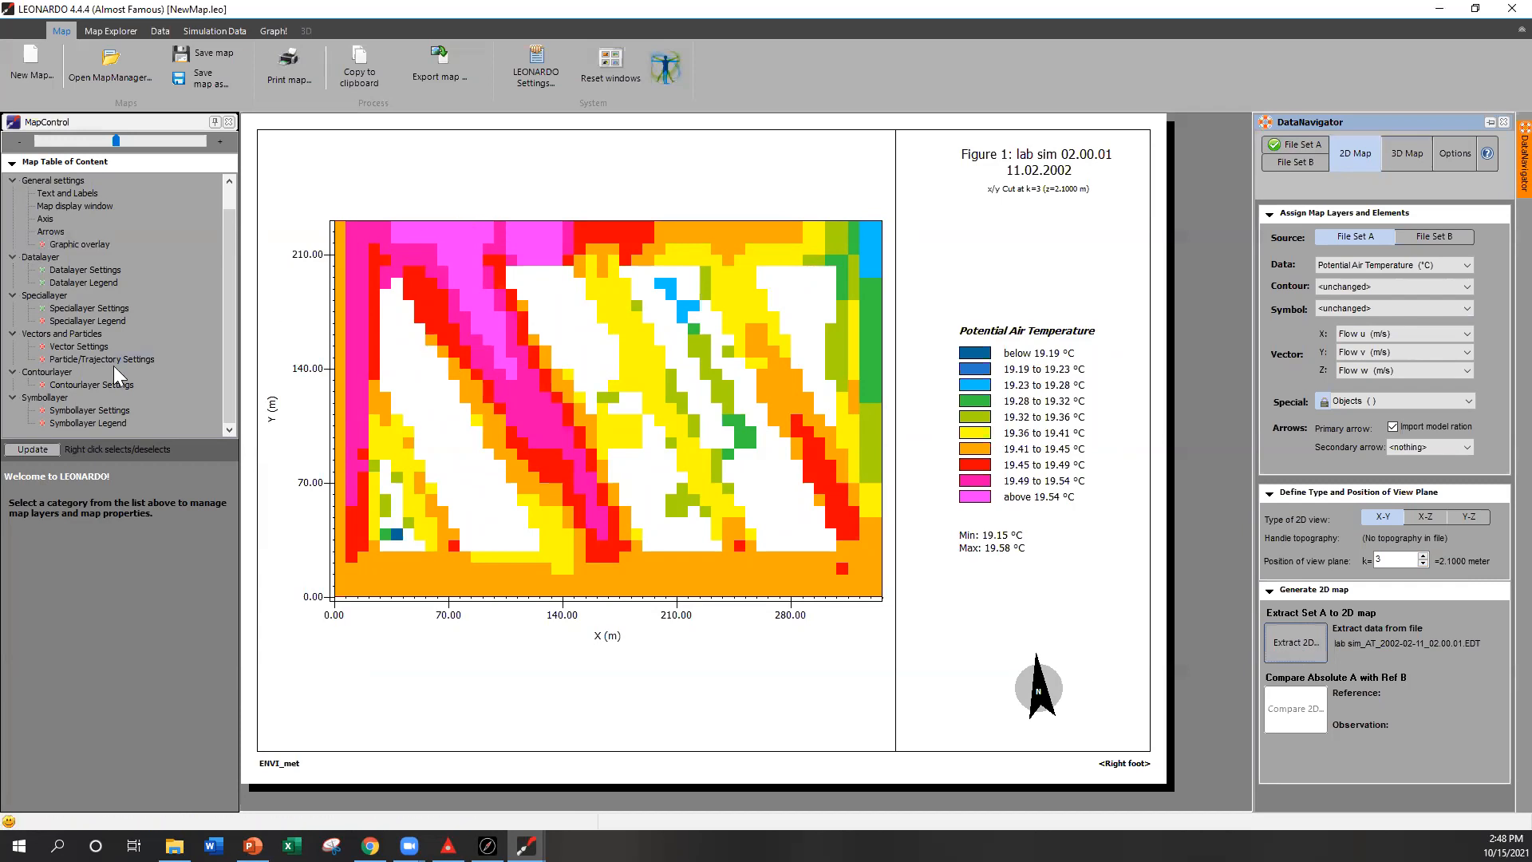
Step: Check the data layer legend, then toggle the Buildings special layer off and back on to display buildings
click(89, 281)
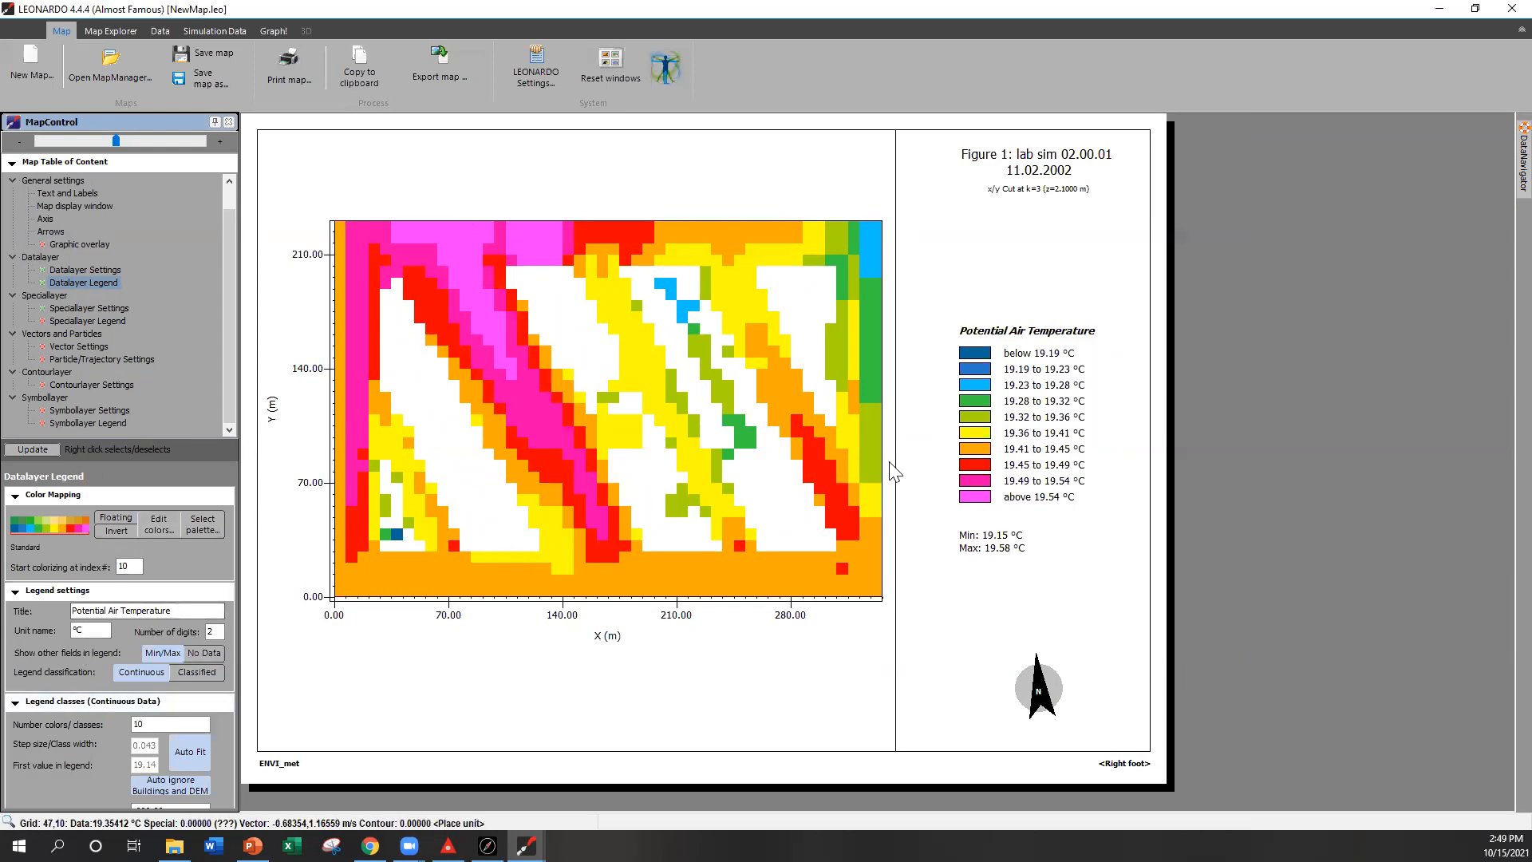
click(88, 310)
click(40, 551)
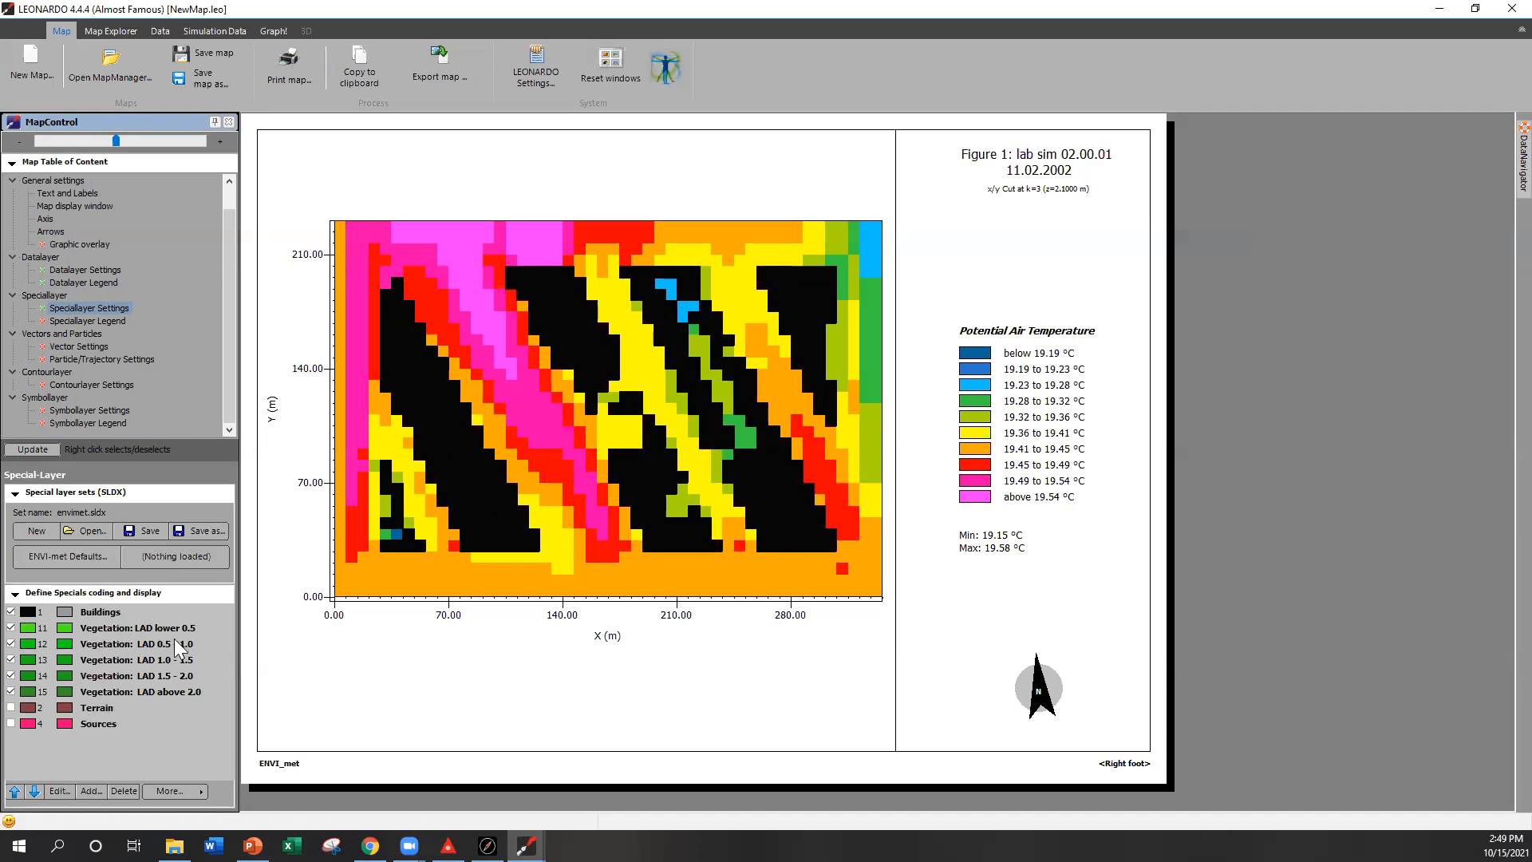
click(11, 612)
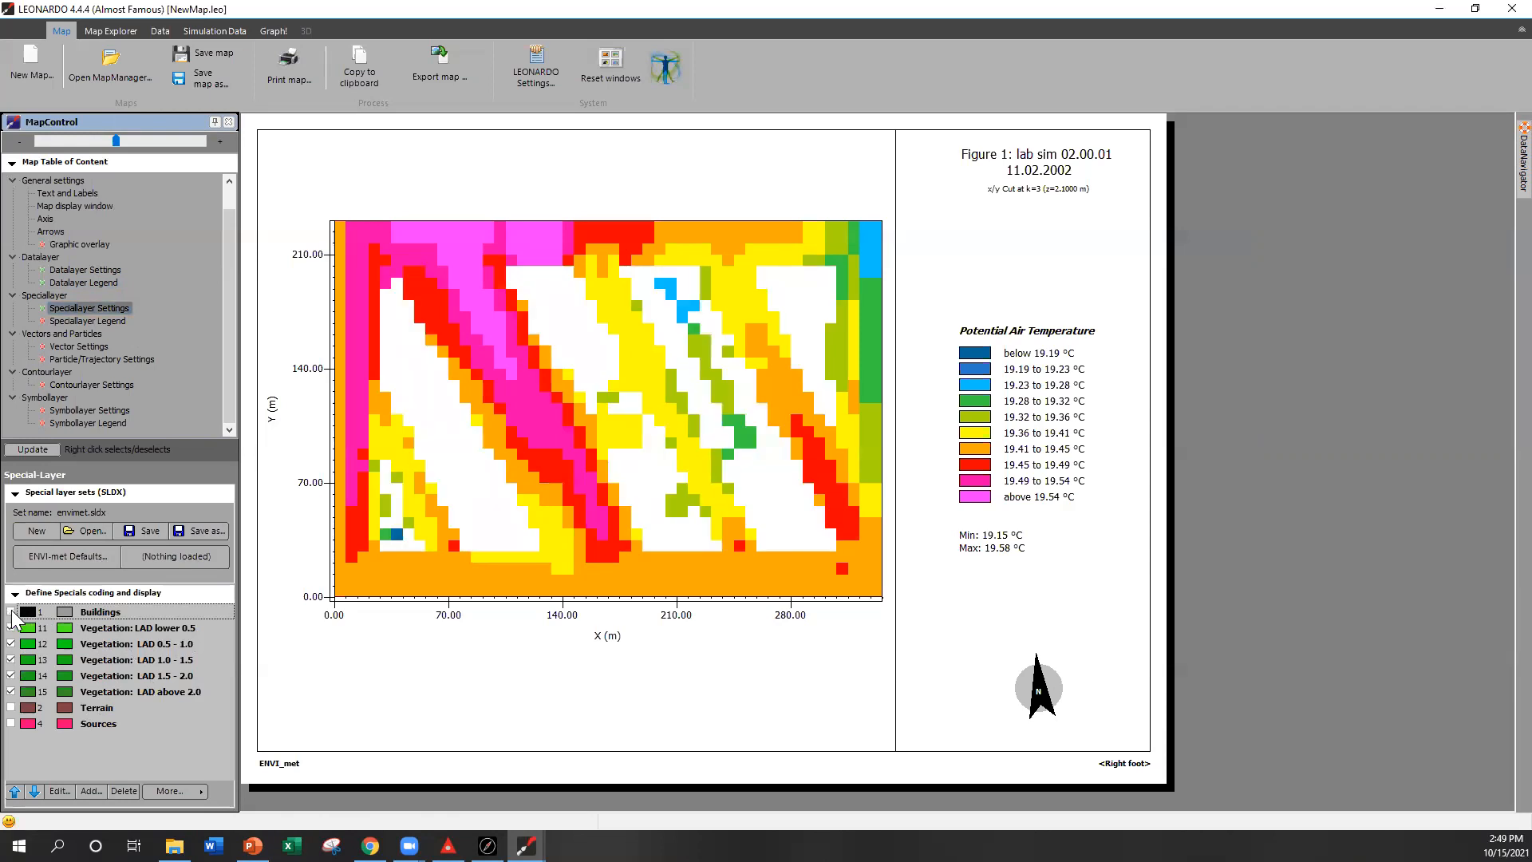
click(11, 613)
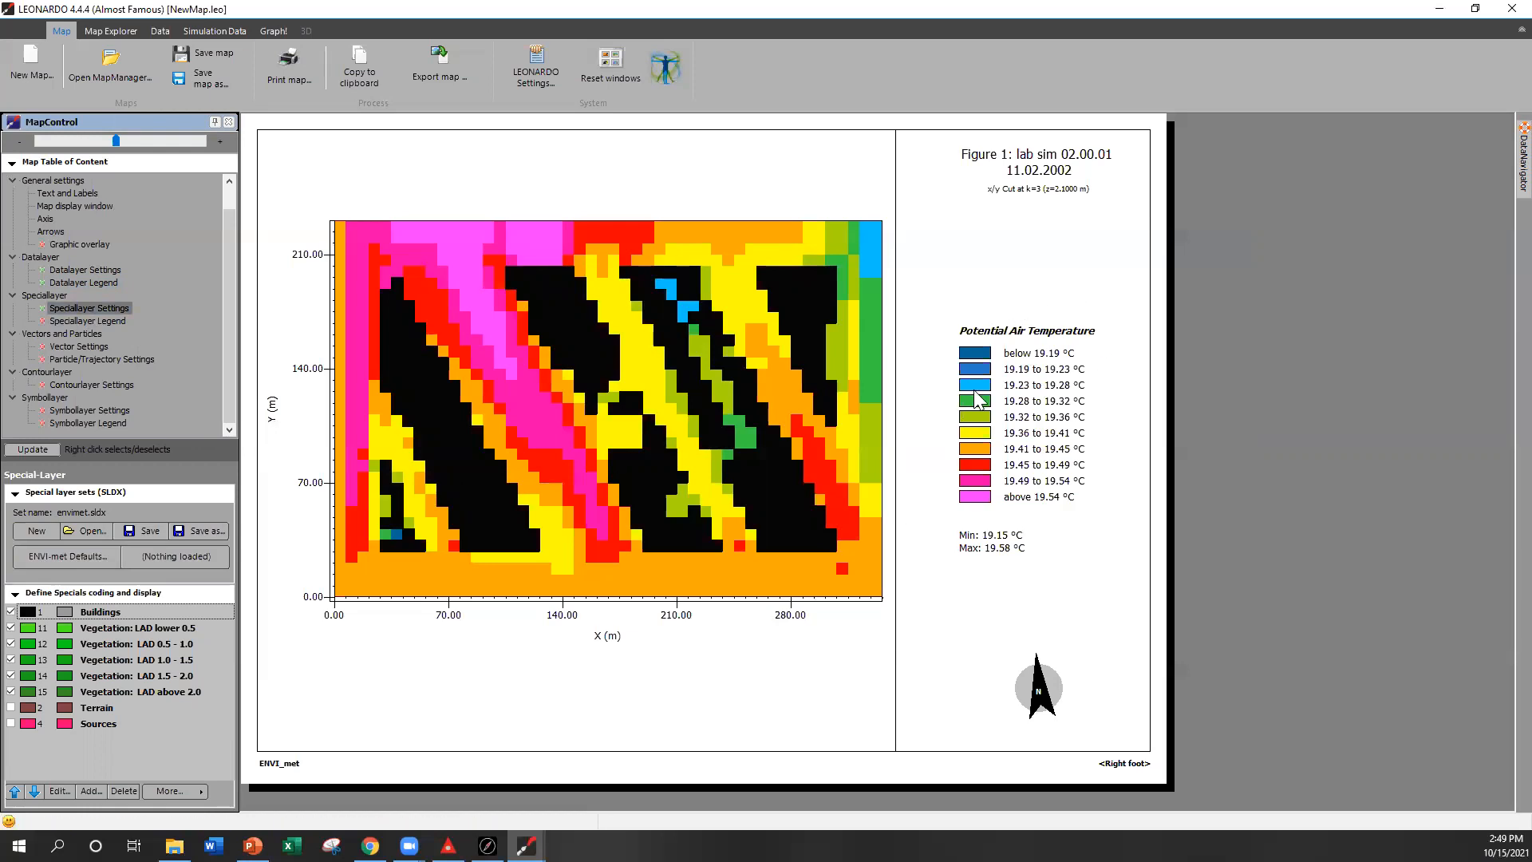
Step: Switch the 2D map data to Relative Humidity and extract it again
mouse_move(1500, 172)
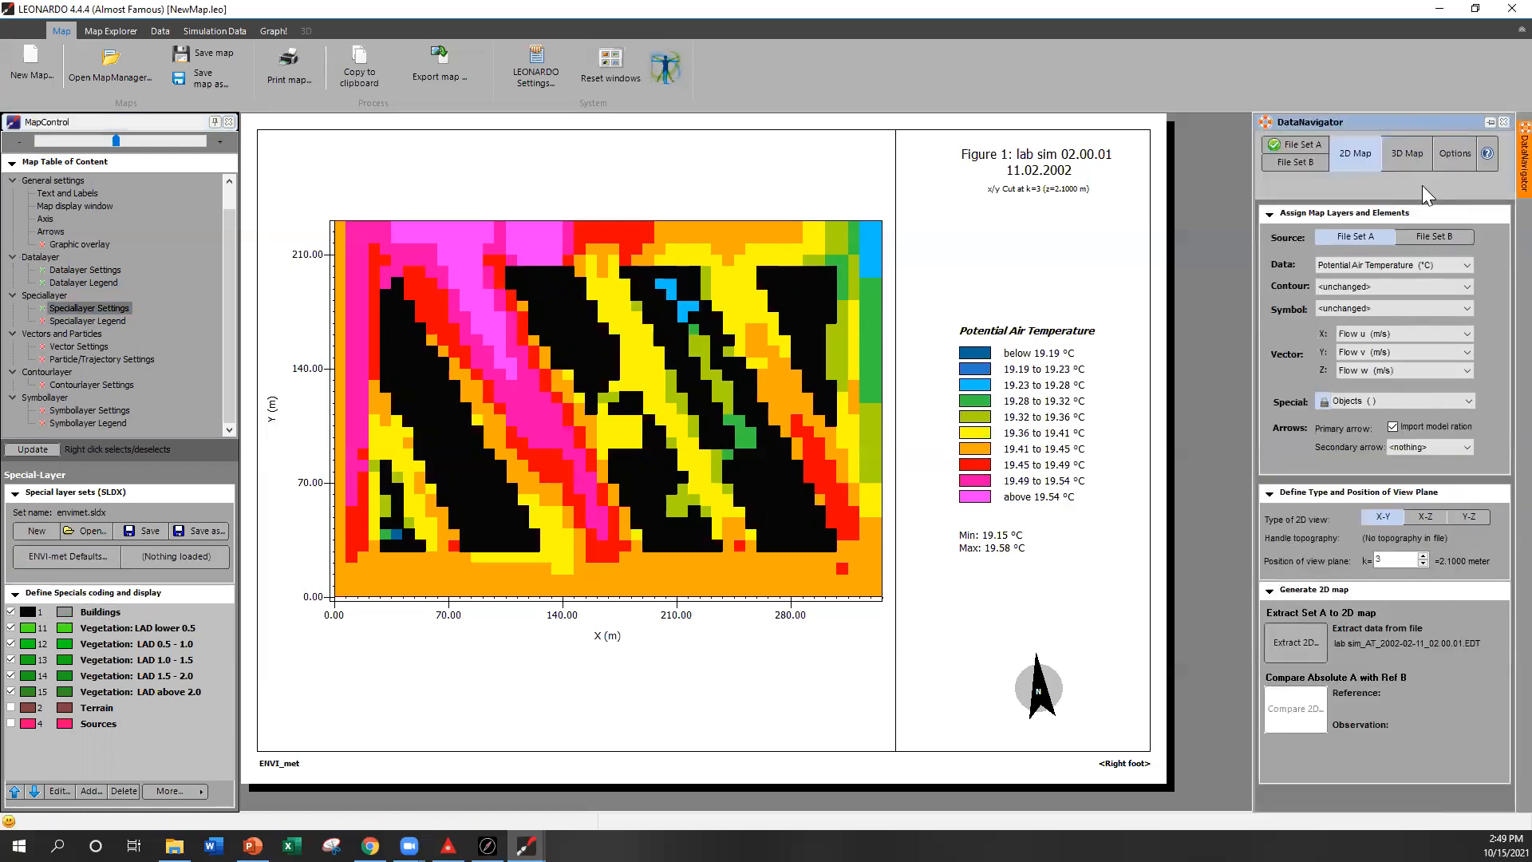
click(1368, 269)
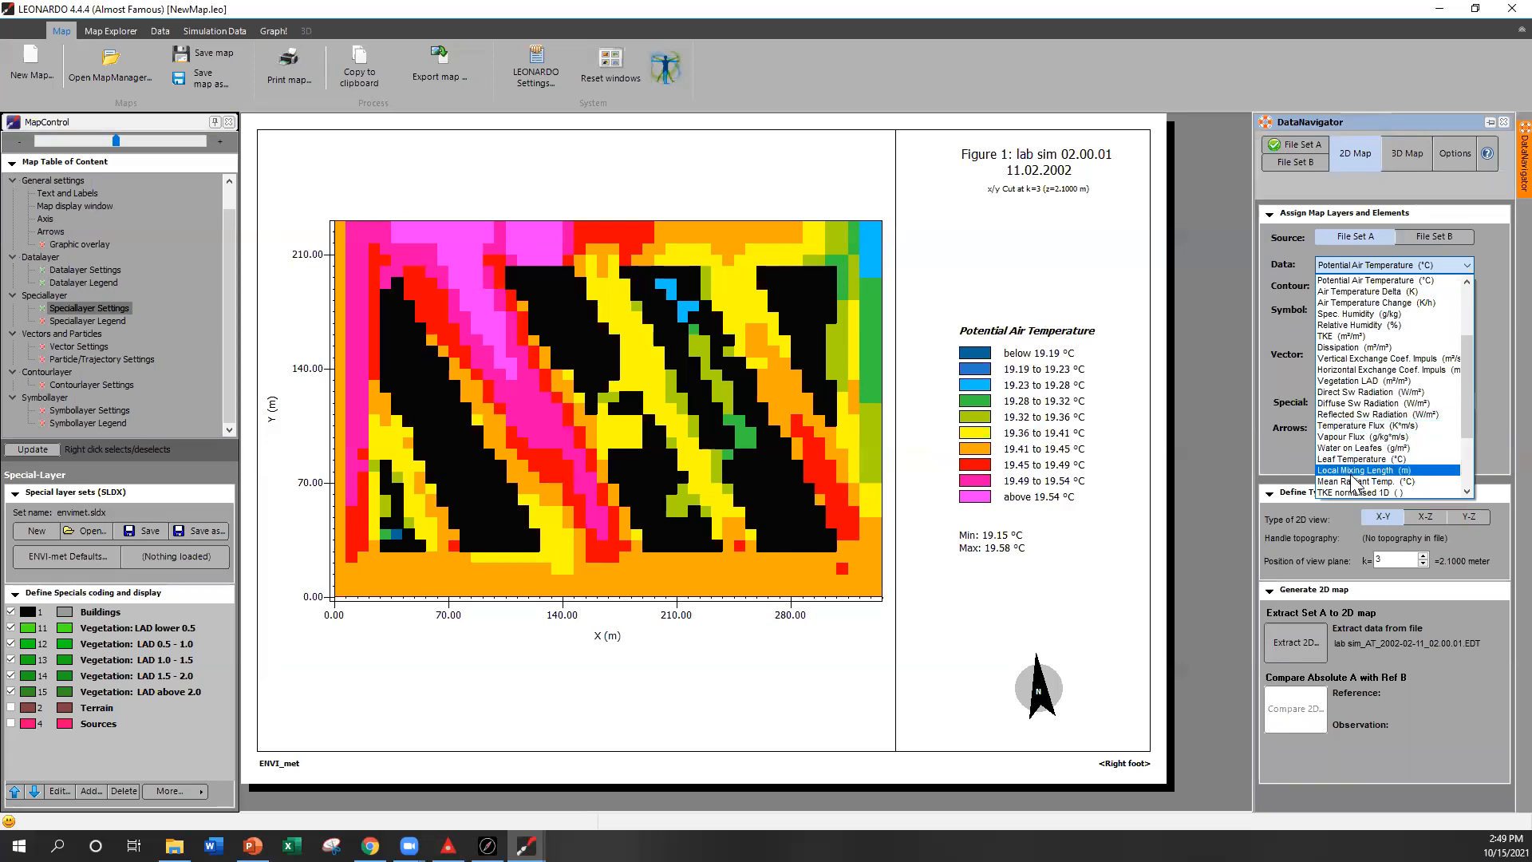
click(1366, 328)
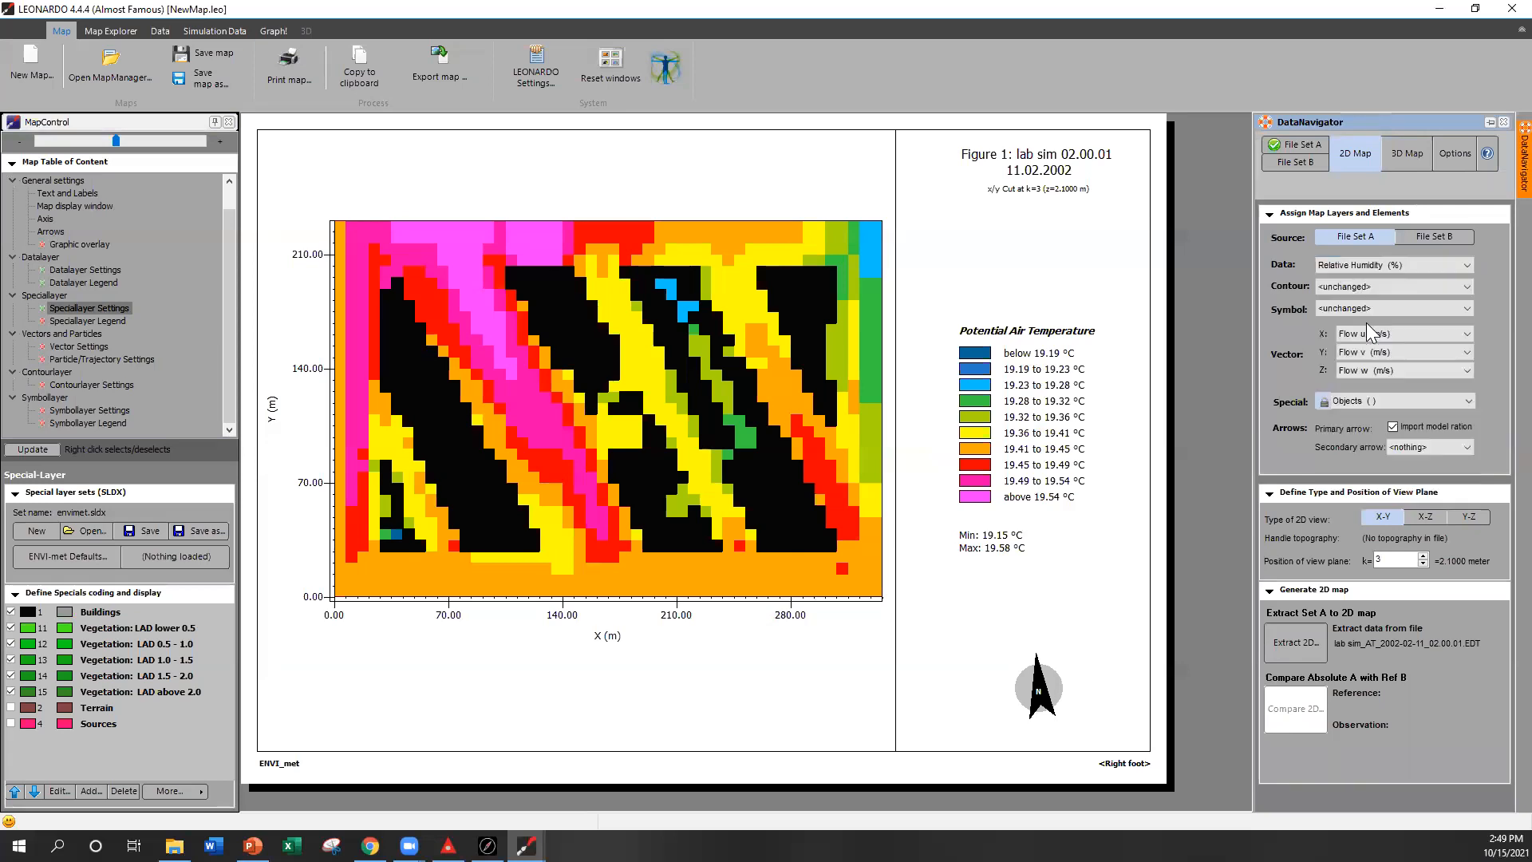
click(1295, 643)
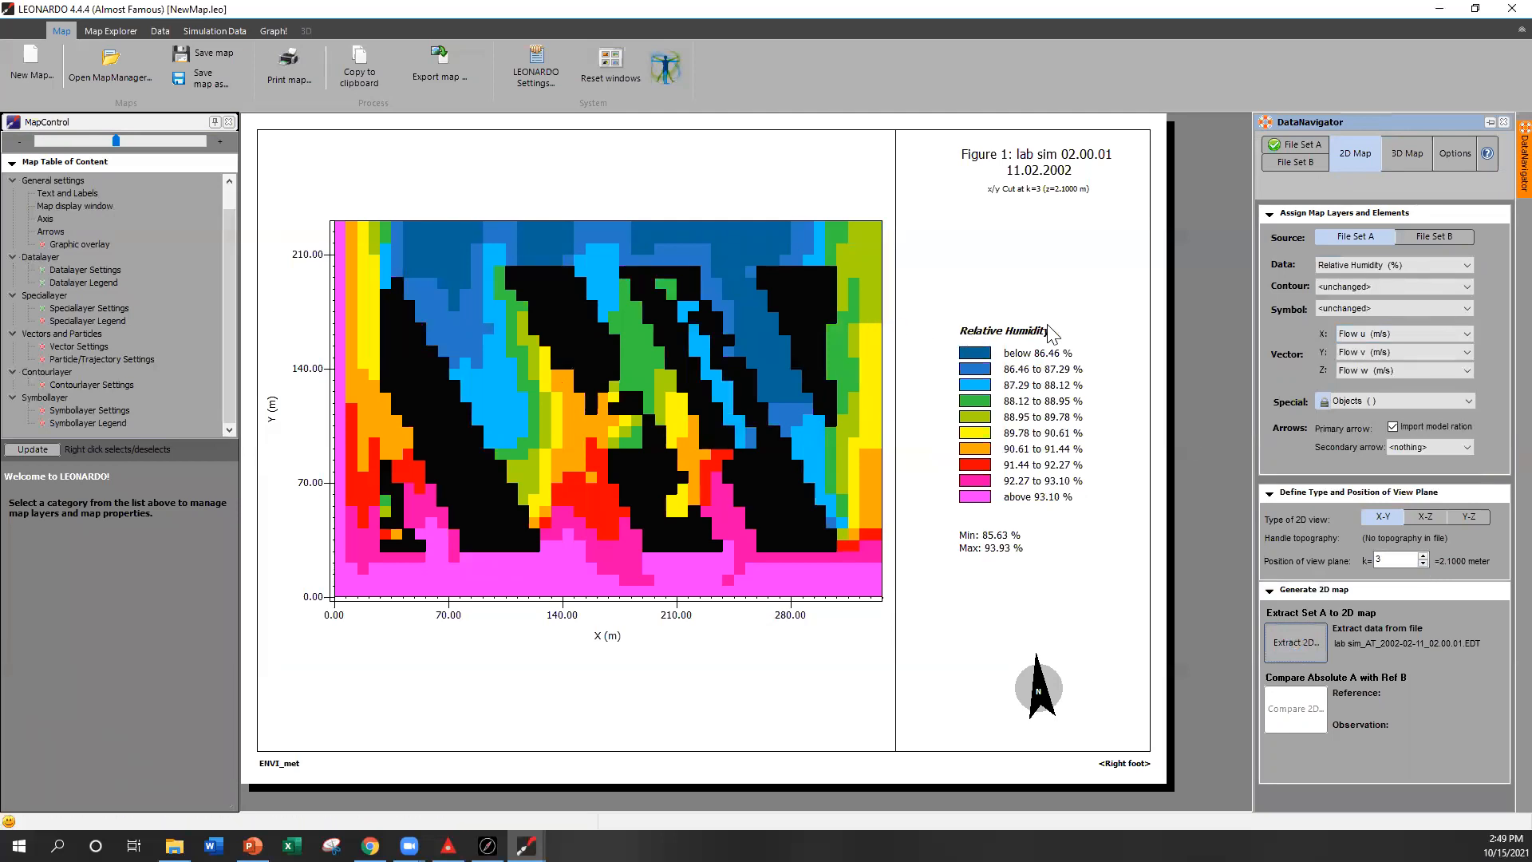
Step: Switch the 2D map data to Wind Speed and extract it again
click(1349, 269)
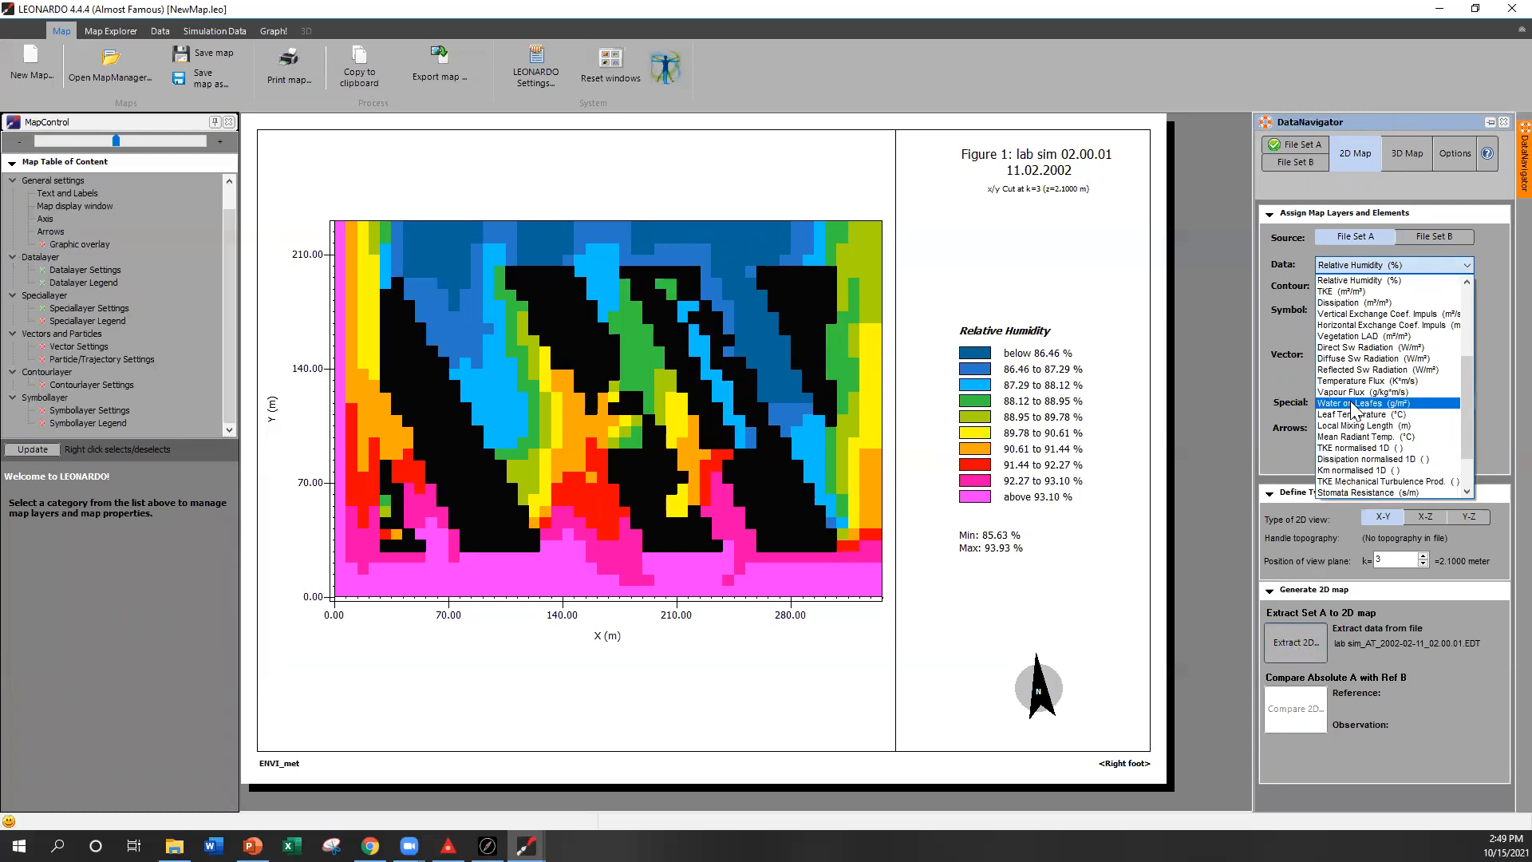
scroll(1354, 408, up, 5)
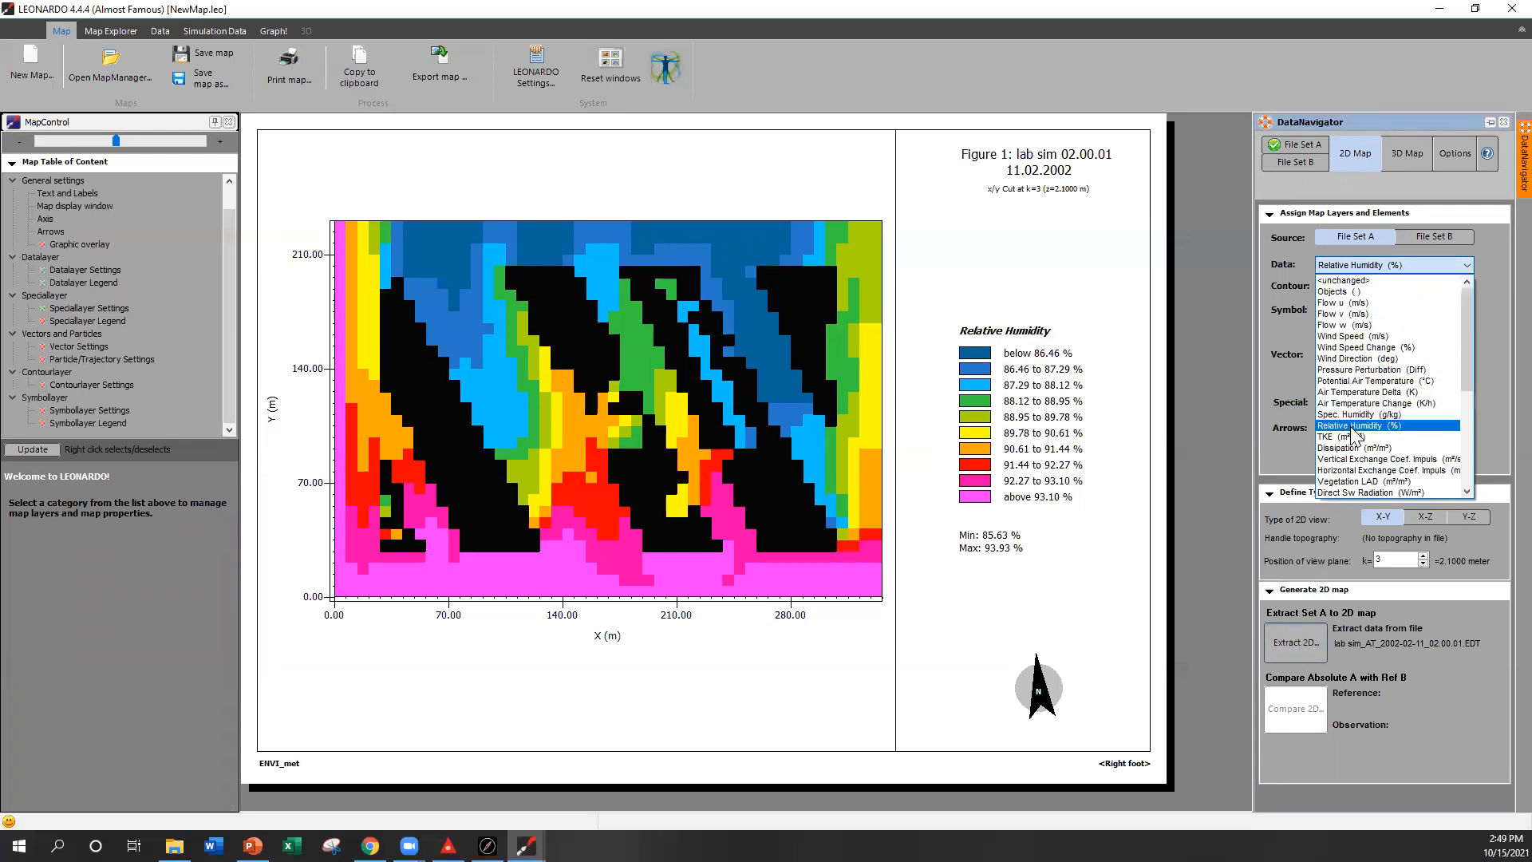
click(1341, 336)
click(1294, 645)
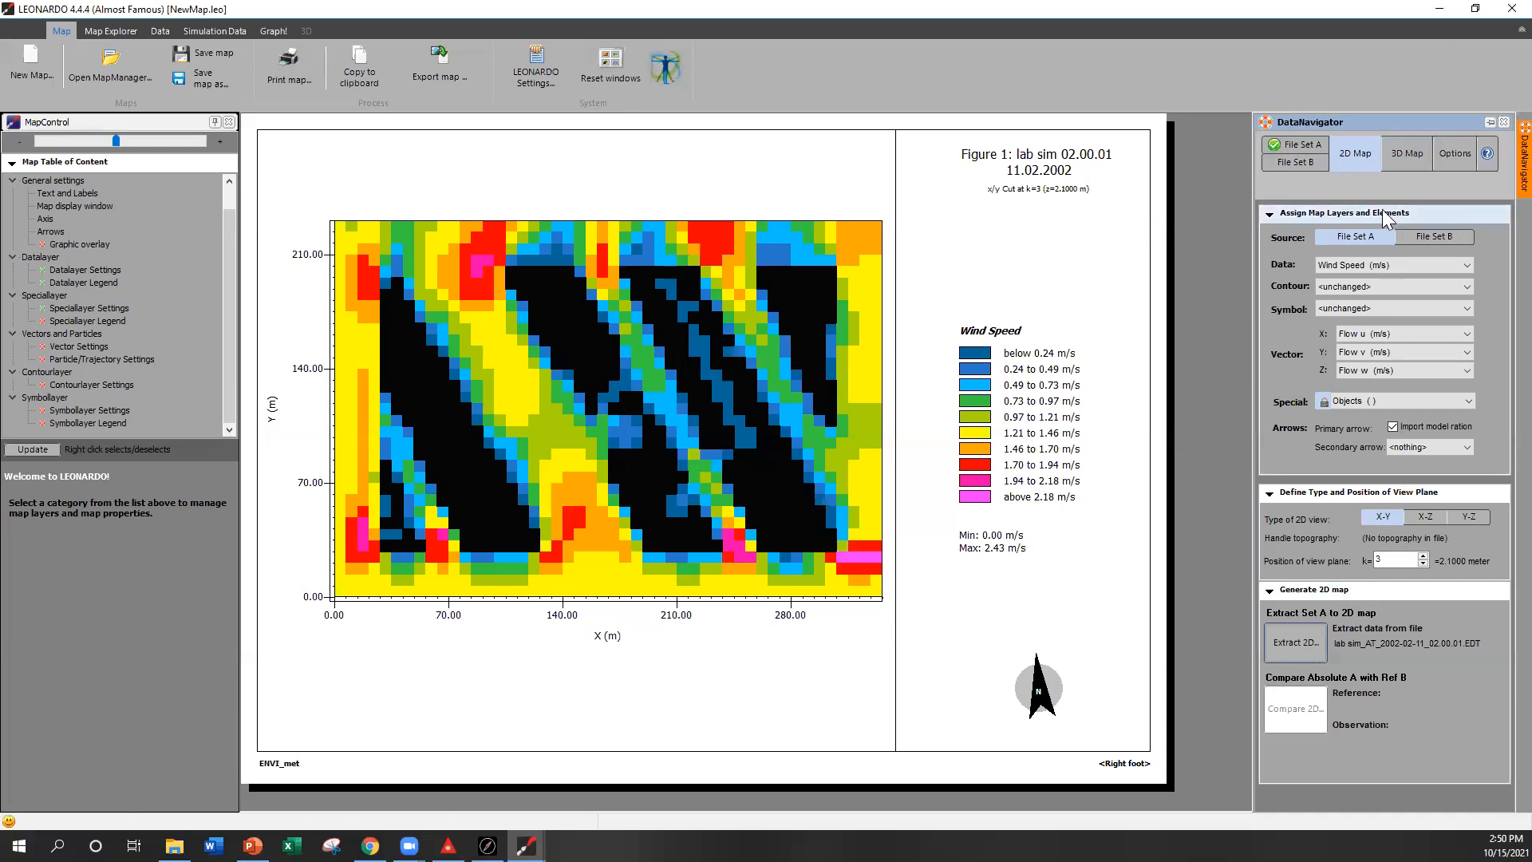
Step: Load the building facade file lab sim_BLDG_2002-02-11_02.00.01.EDX from the buildings dynamic folder as File Set A
click(1298, 140)
click(1285, 602)
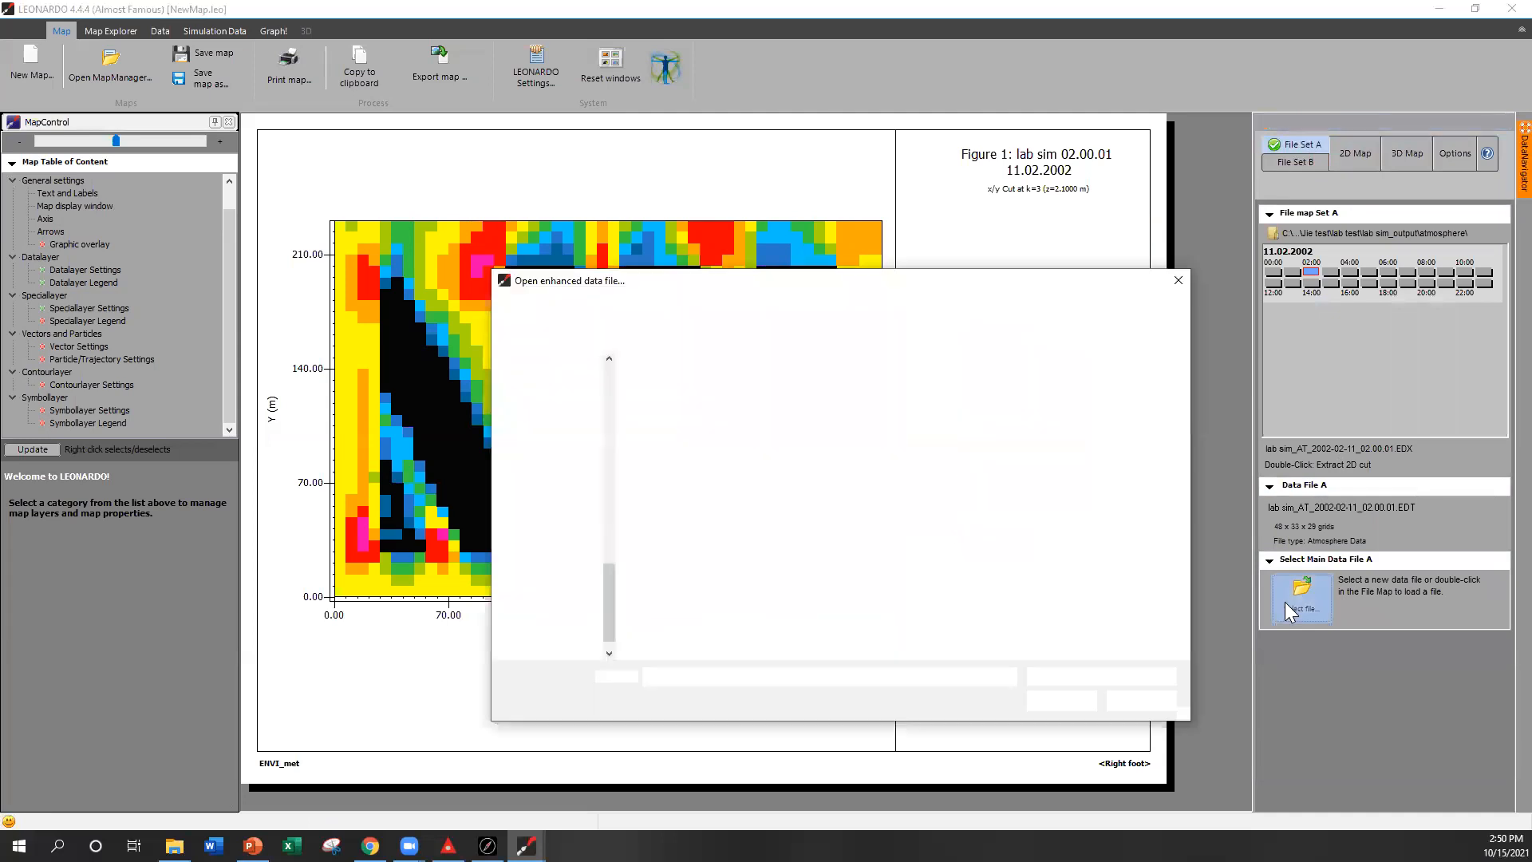
click(798, 309)
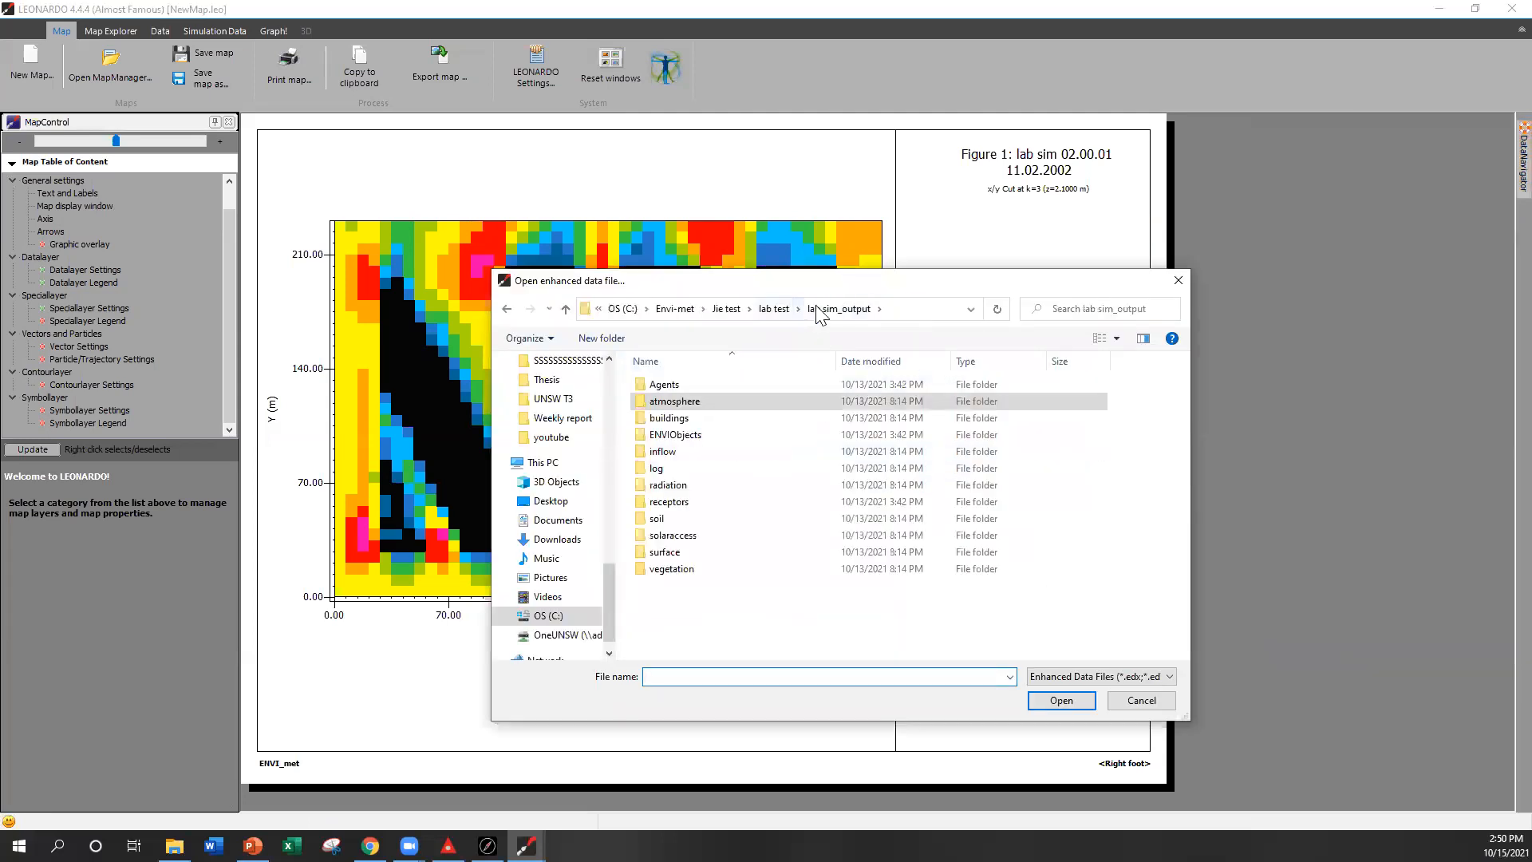
double_click(683, 419)
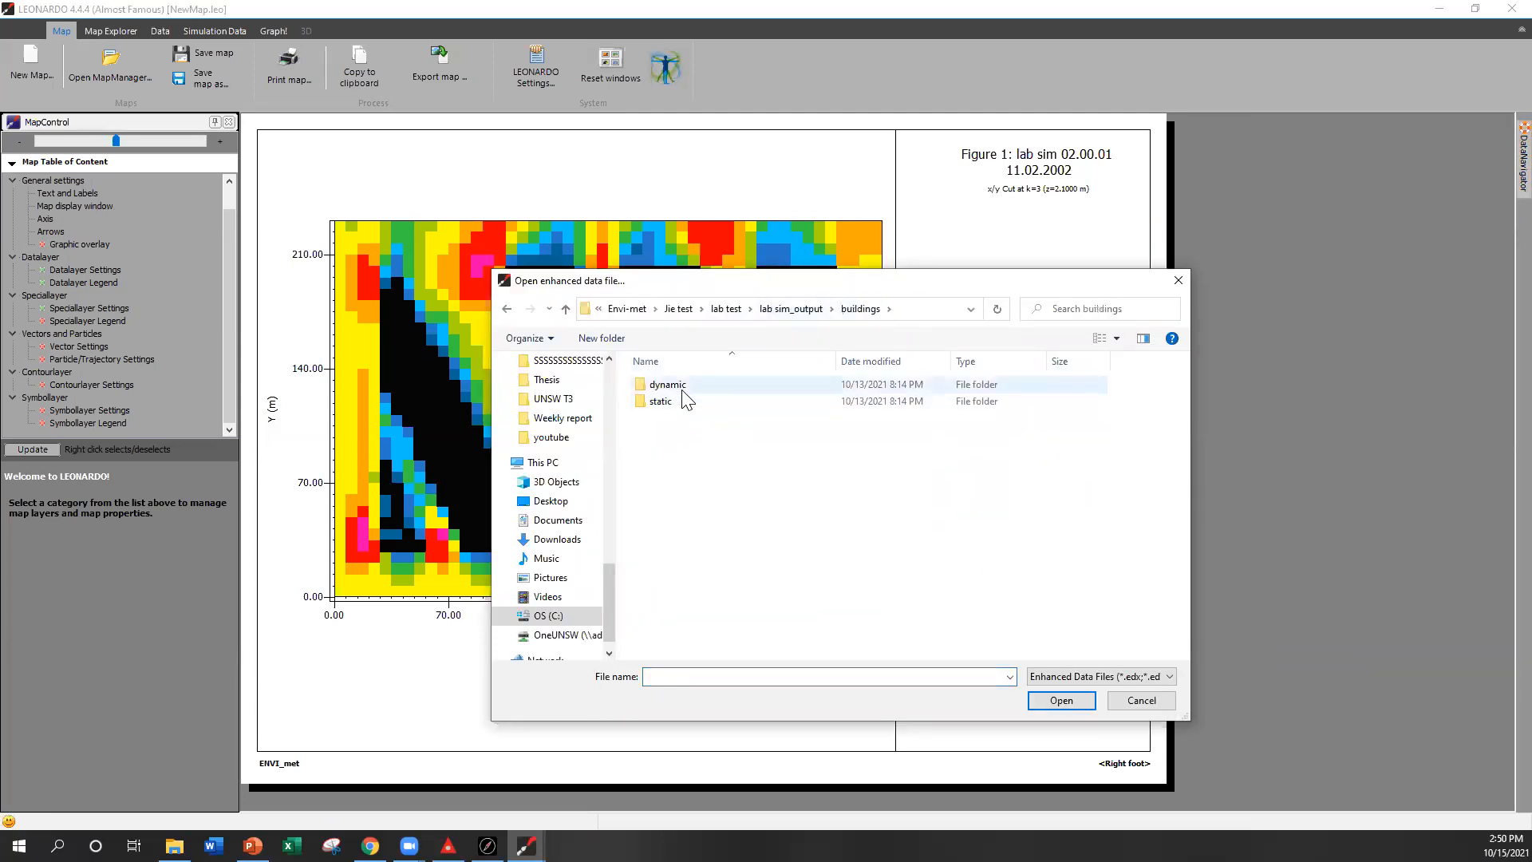
double_click(683, 389)
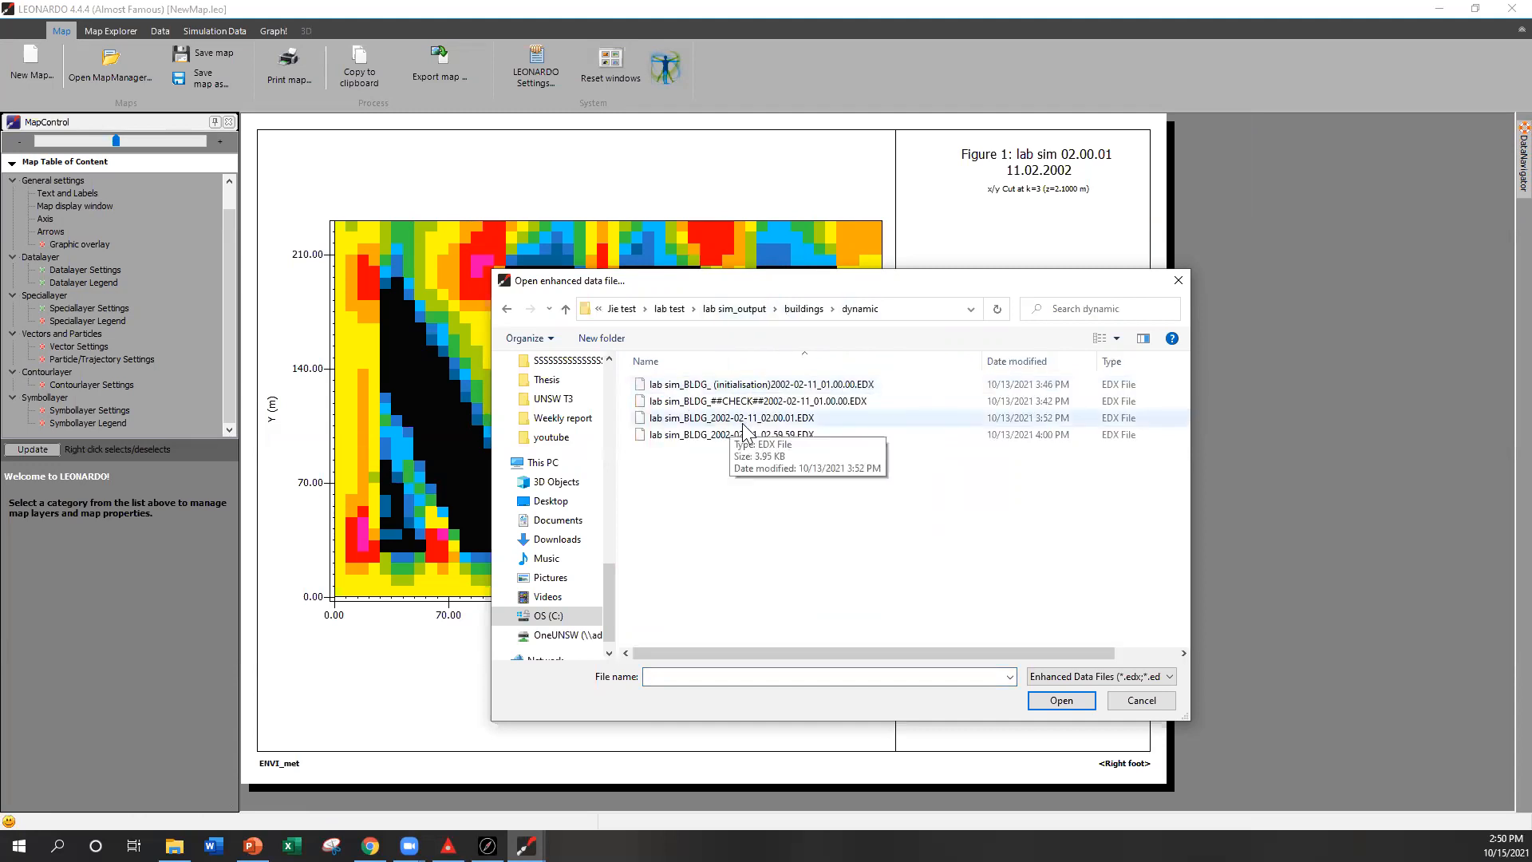
click(773, 418)
click(1069, 702)
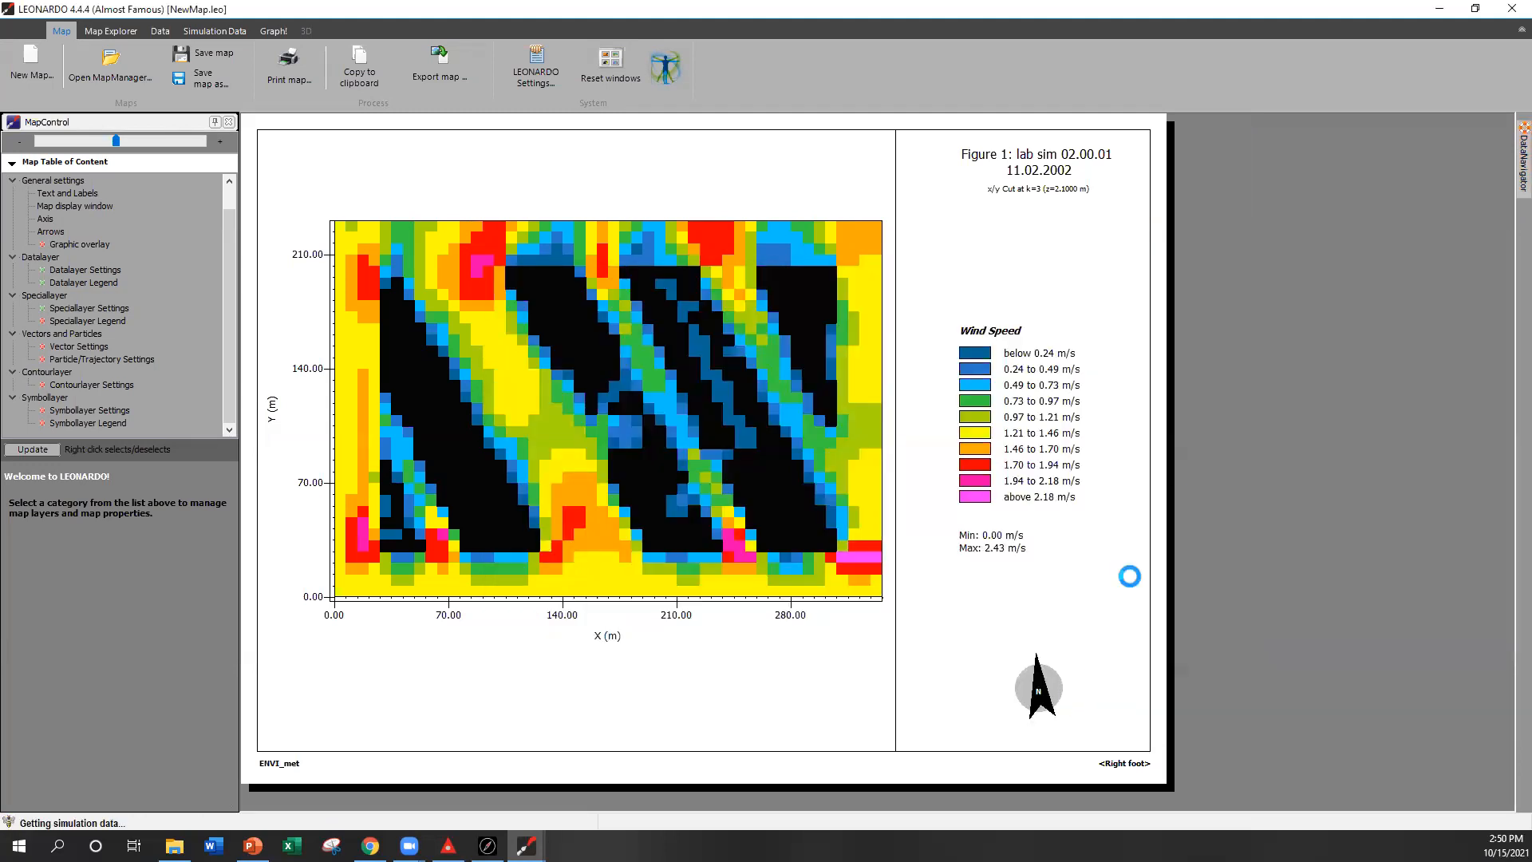
Step: Try to extract the 02:00 facade data as a 2D map and dismiss the error
mouse_move(1522, 168)
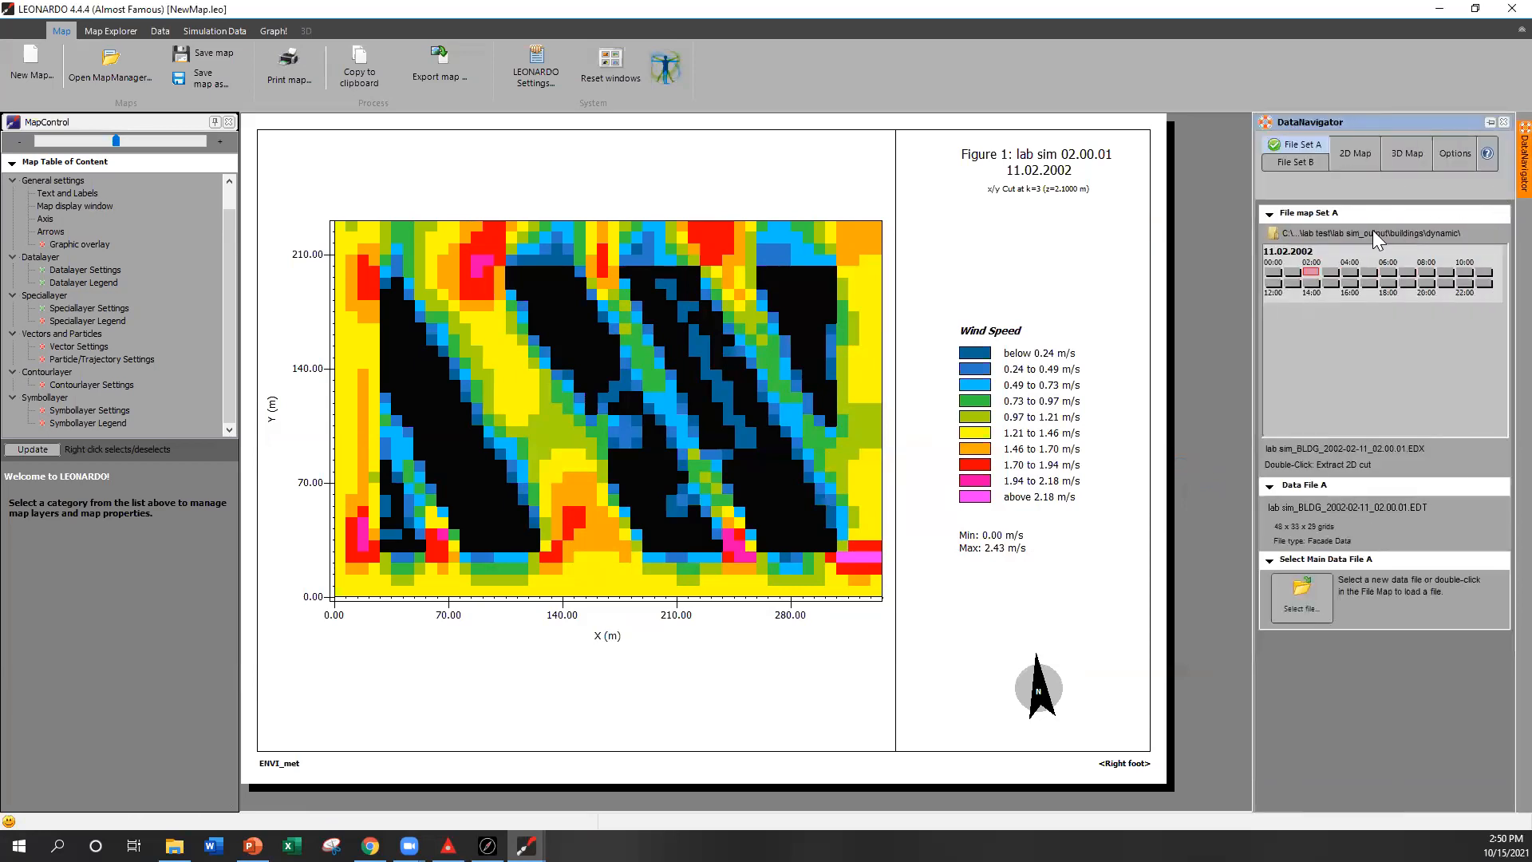
double_click(1306, 272)
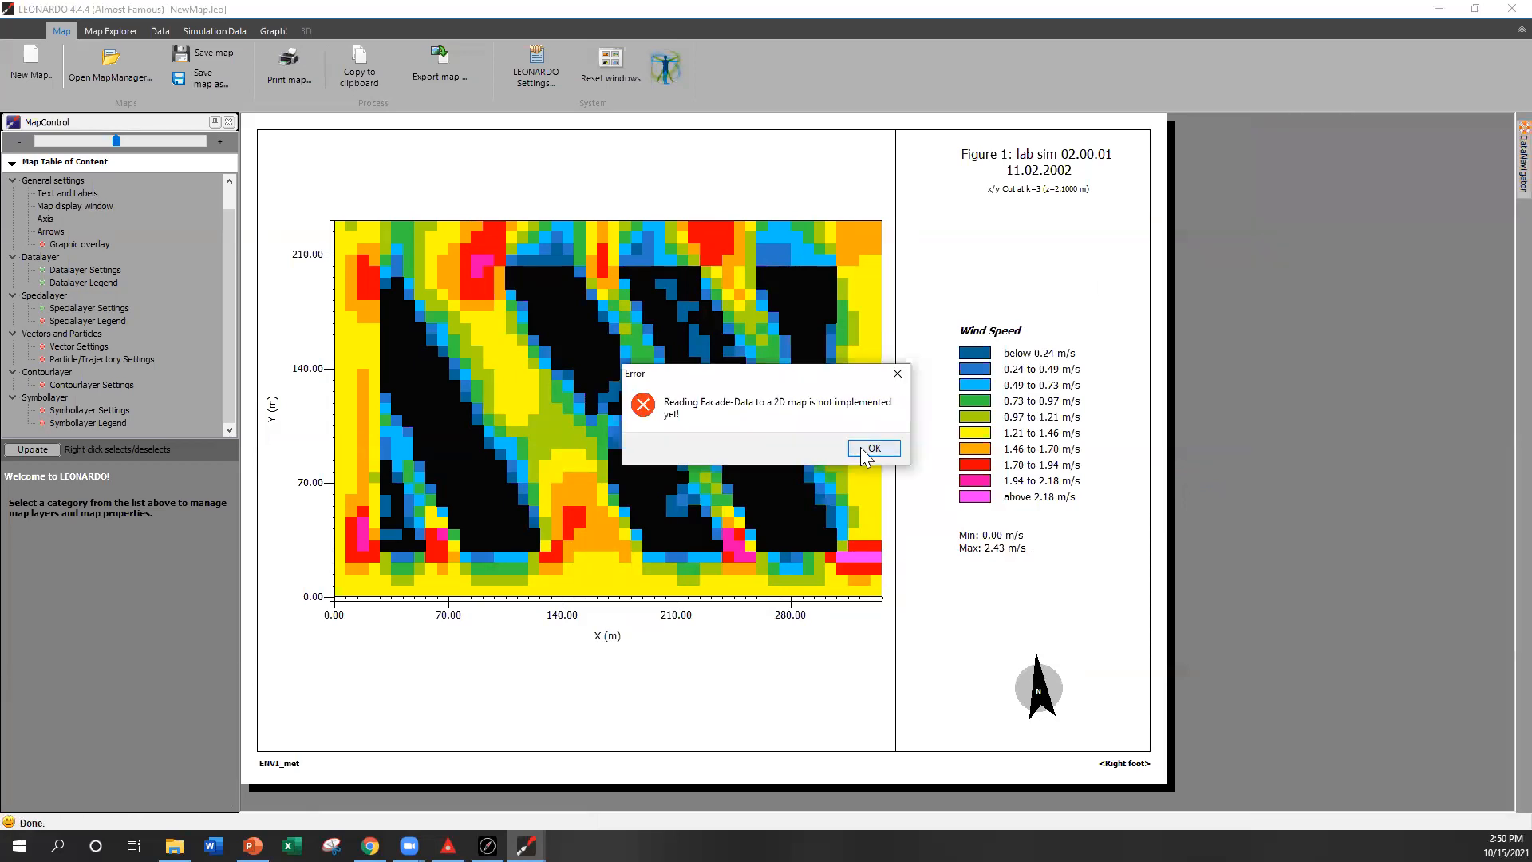
click(873, 448)
Step: Extract a 3D facade map showing Wall: Temperature Node 1/ outside
click(1355, 153)
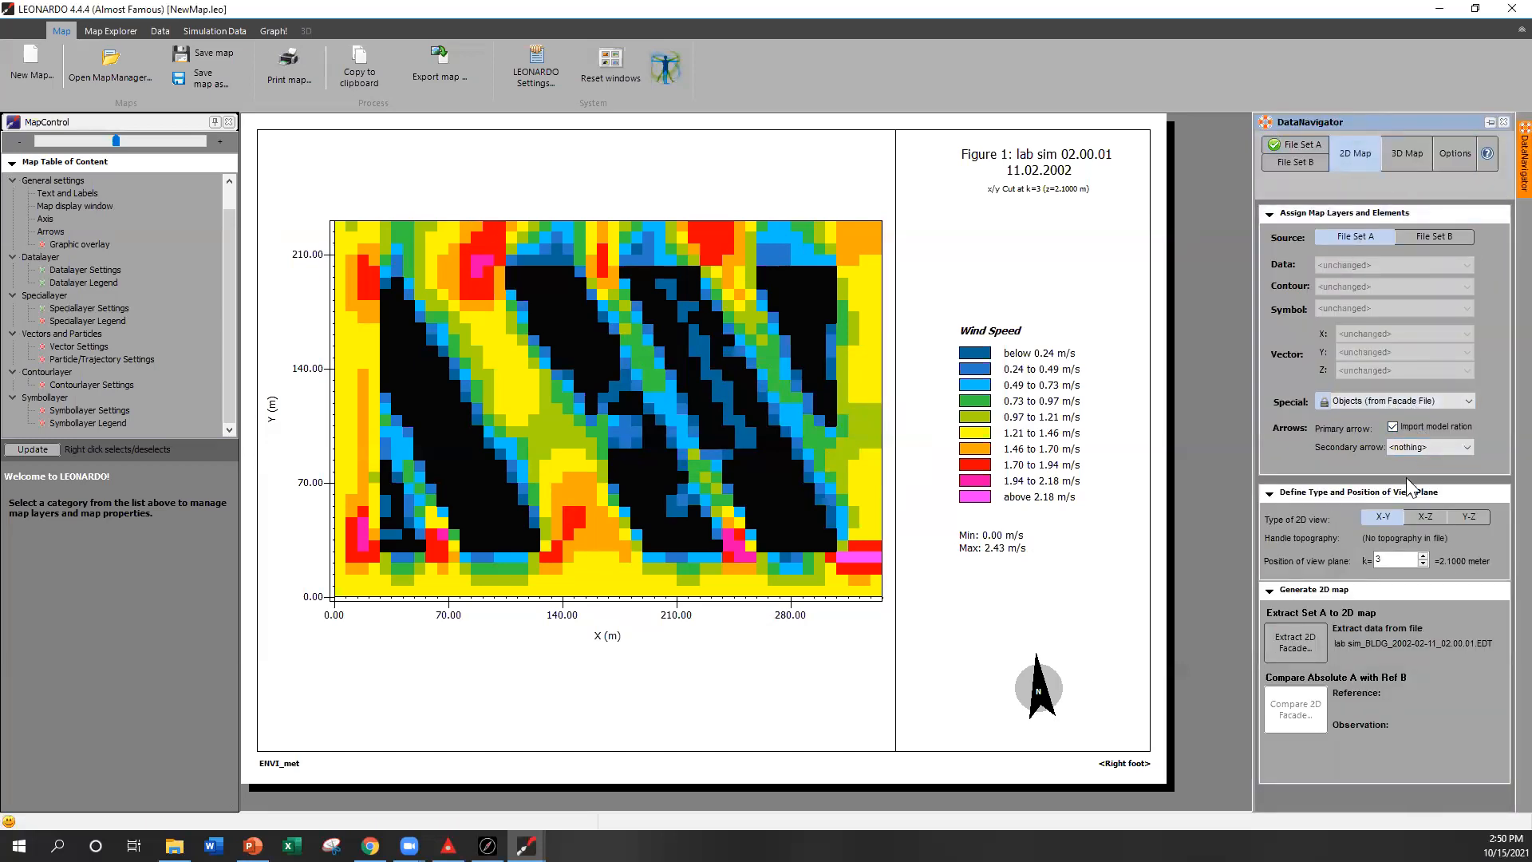
click(1437, 445)
click(1494, 427)
click(1388, 160)
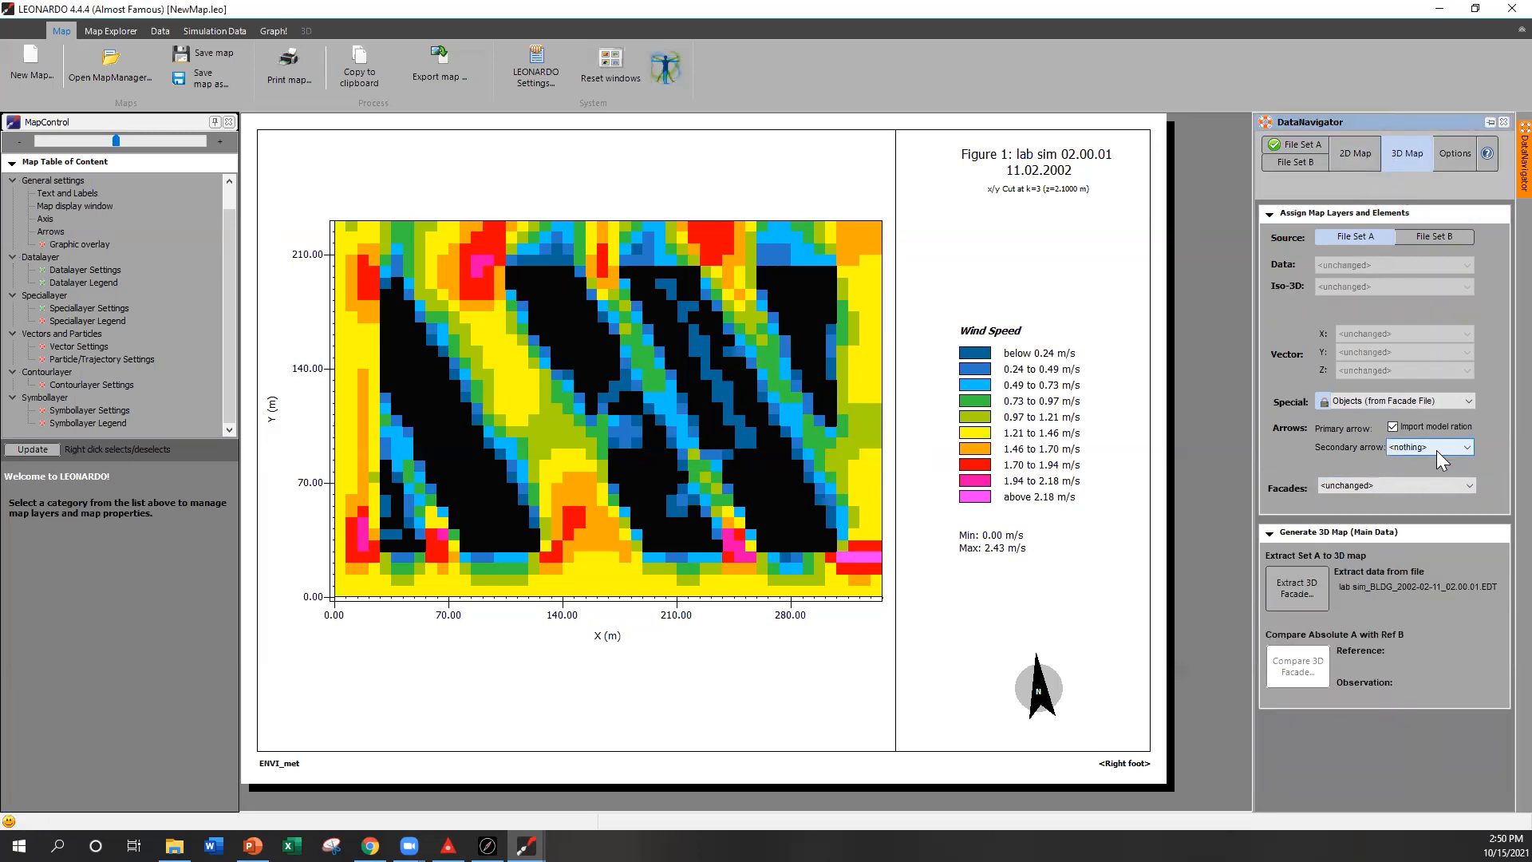
click(1418, 482)
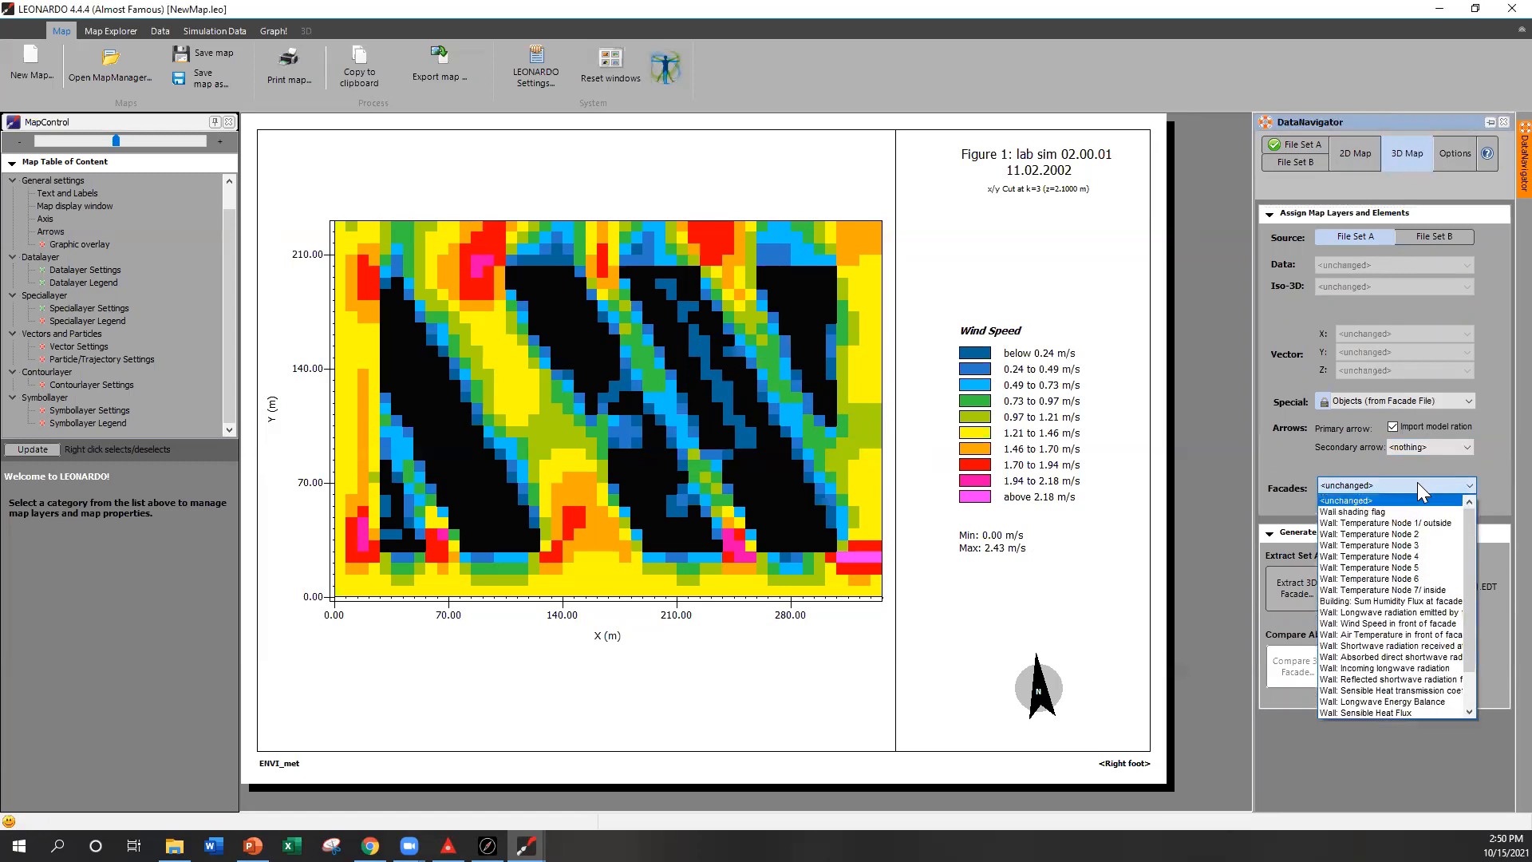
click(1408, 525)
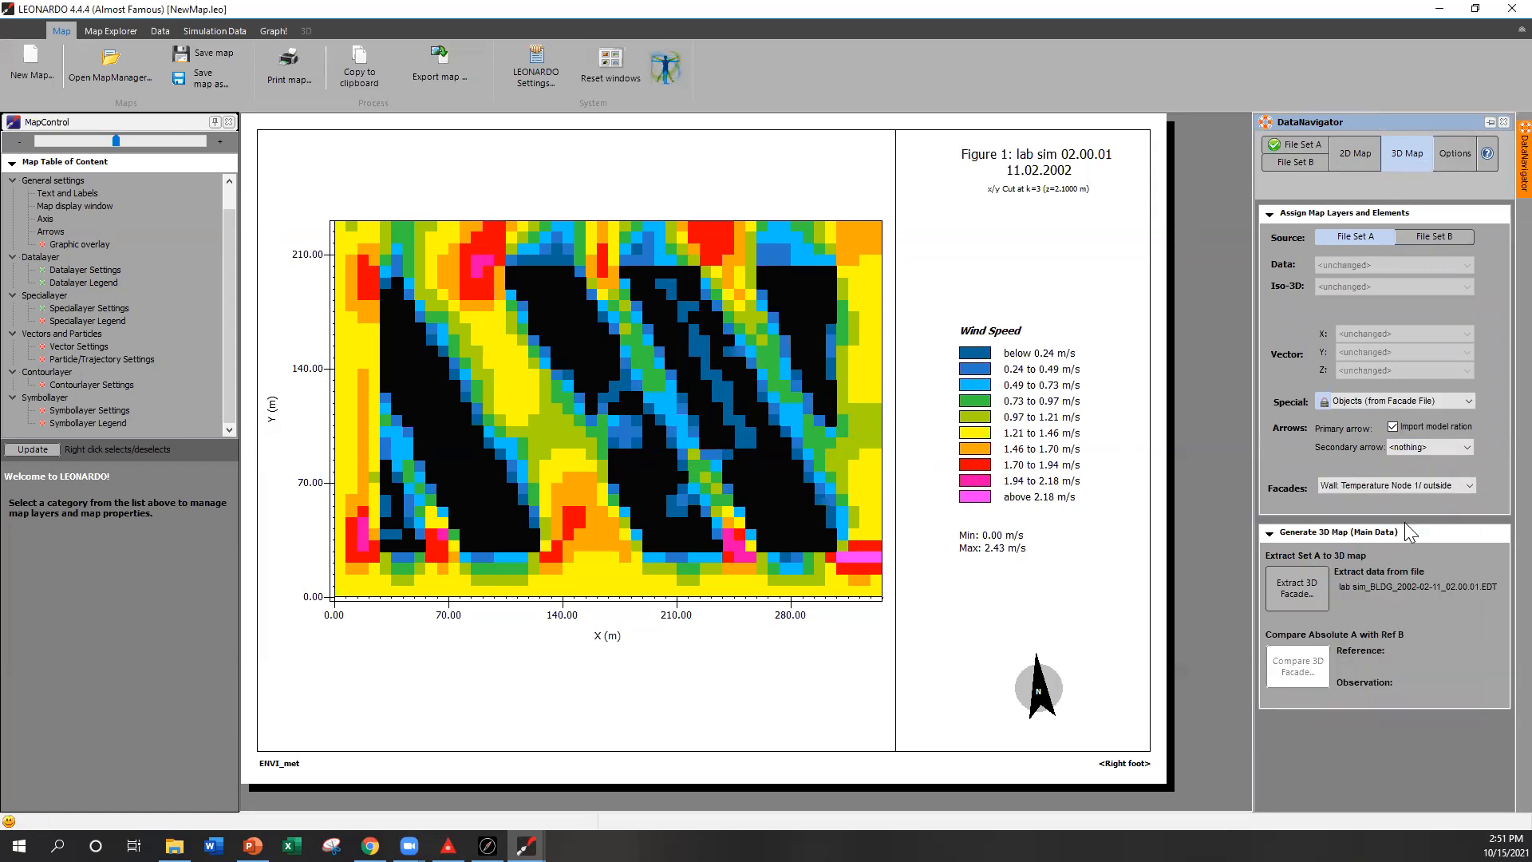
click(1301, 588)
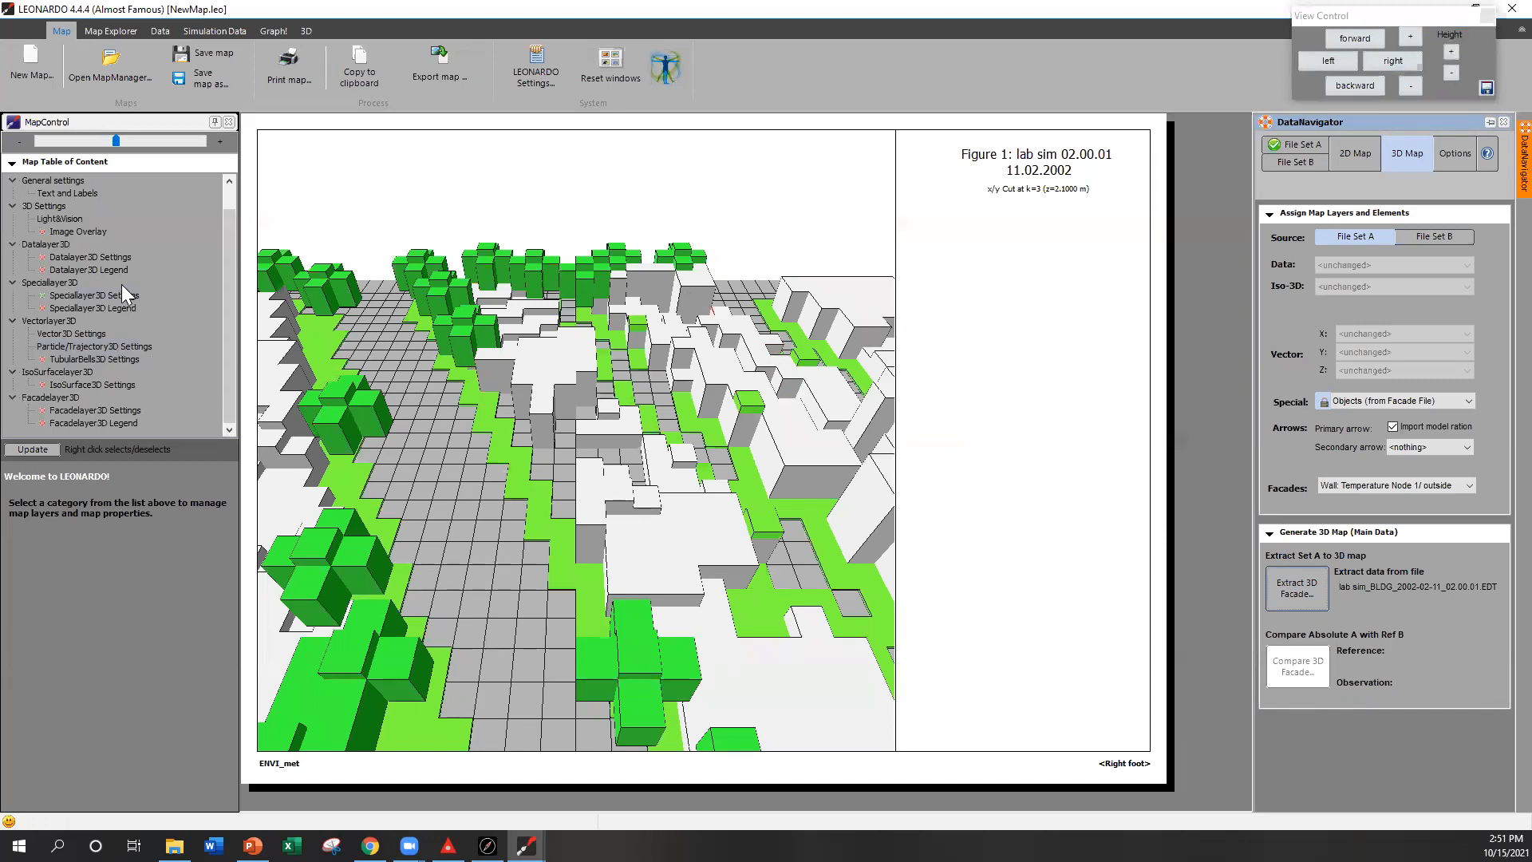
Step: Toggle the special layer and facade layer display on and off in the 3D map
right_click(107, 256)
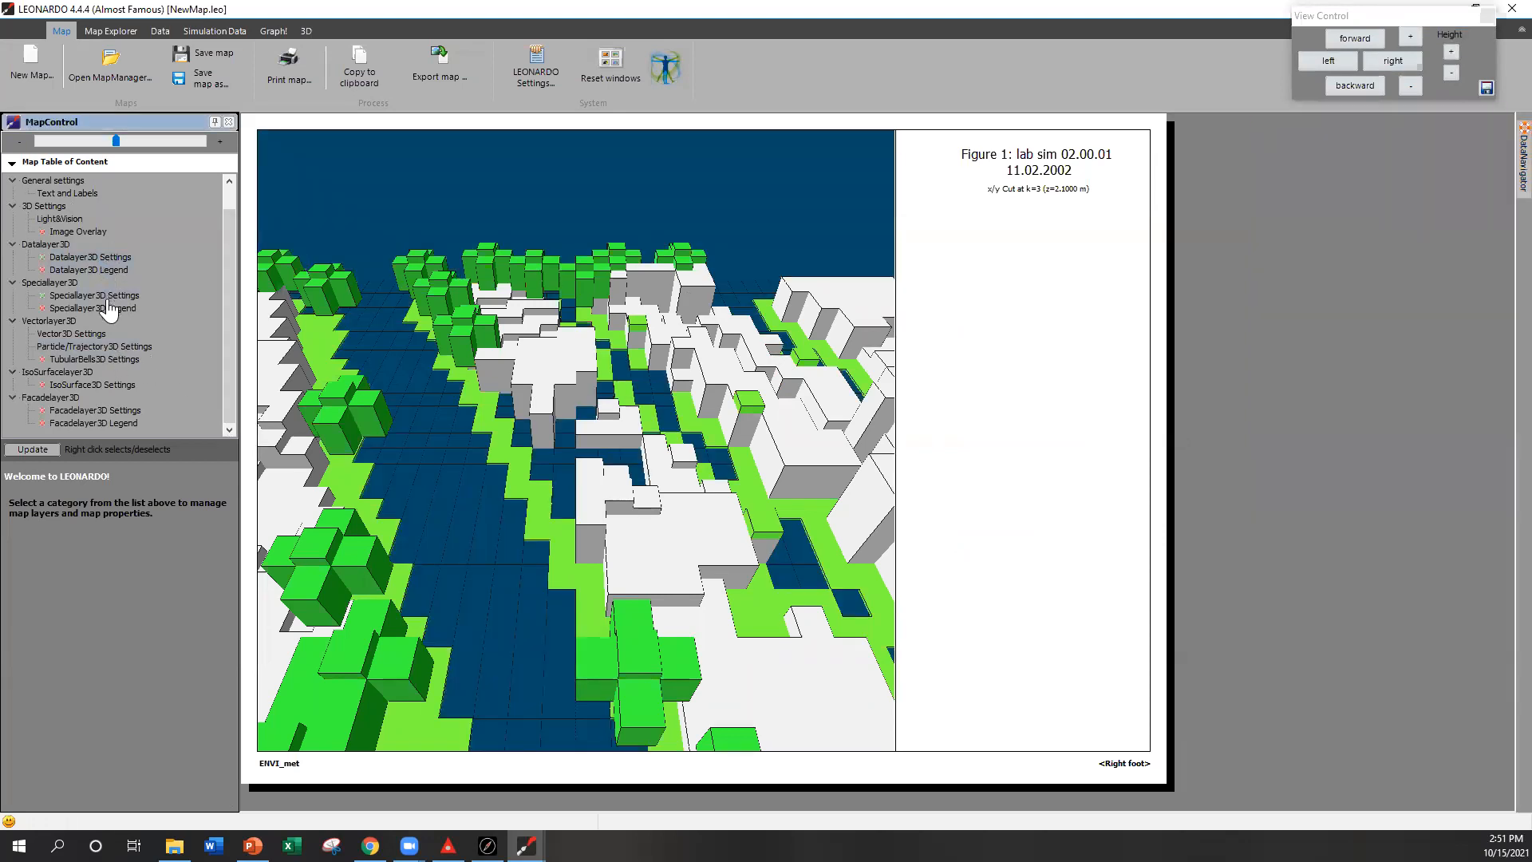
right_click(95, 411)
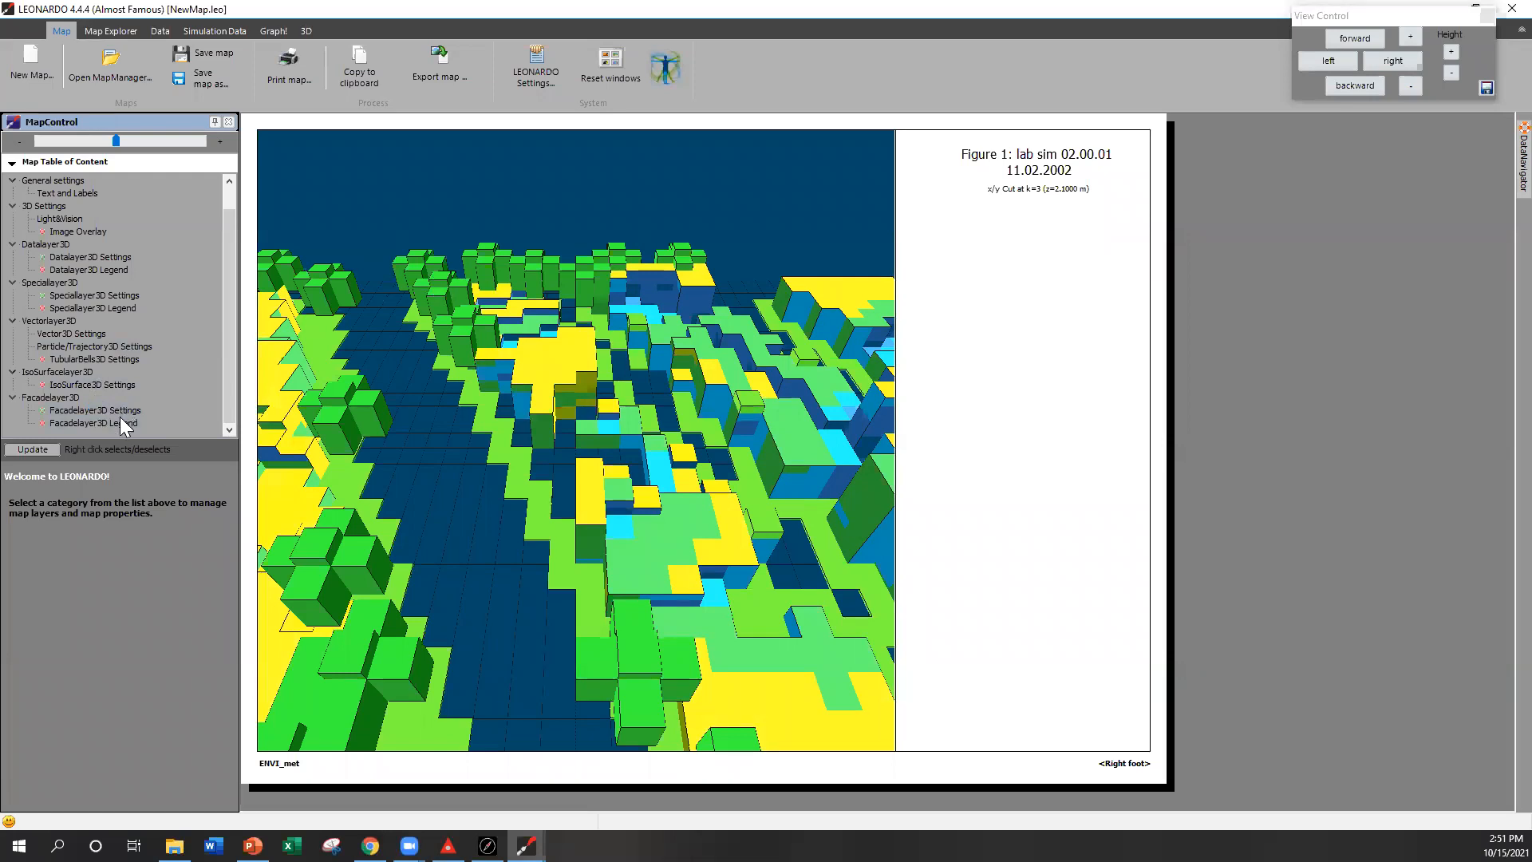
right_click(123, 411)
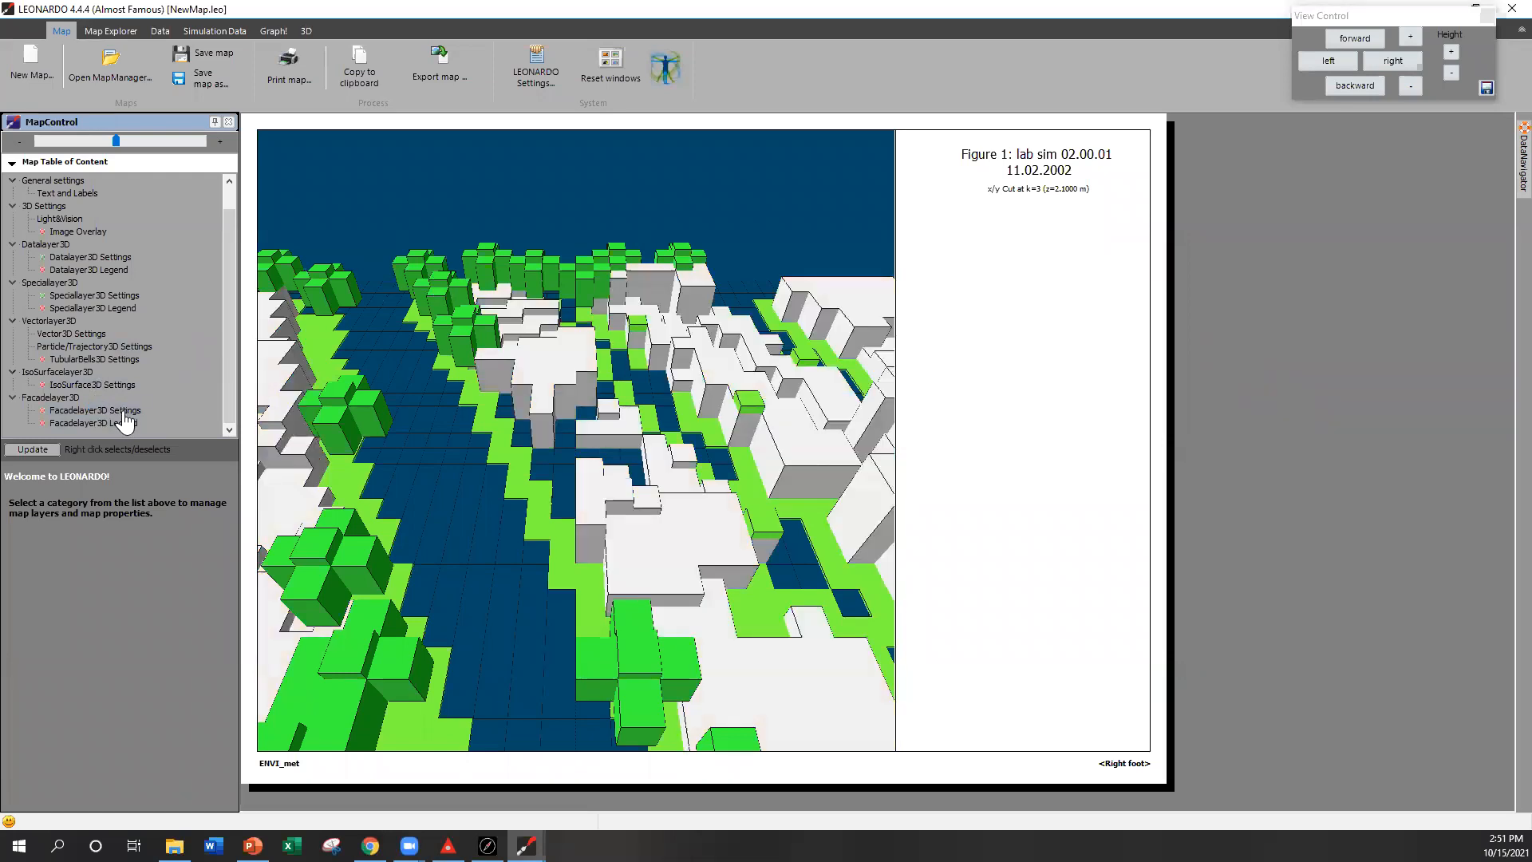
Step: Show the facade layer again together with the special layer and facade layer legends on the 3D map
right_click(124, 411)
right_click(93, 309)
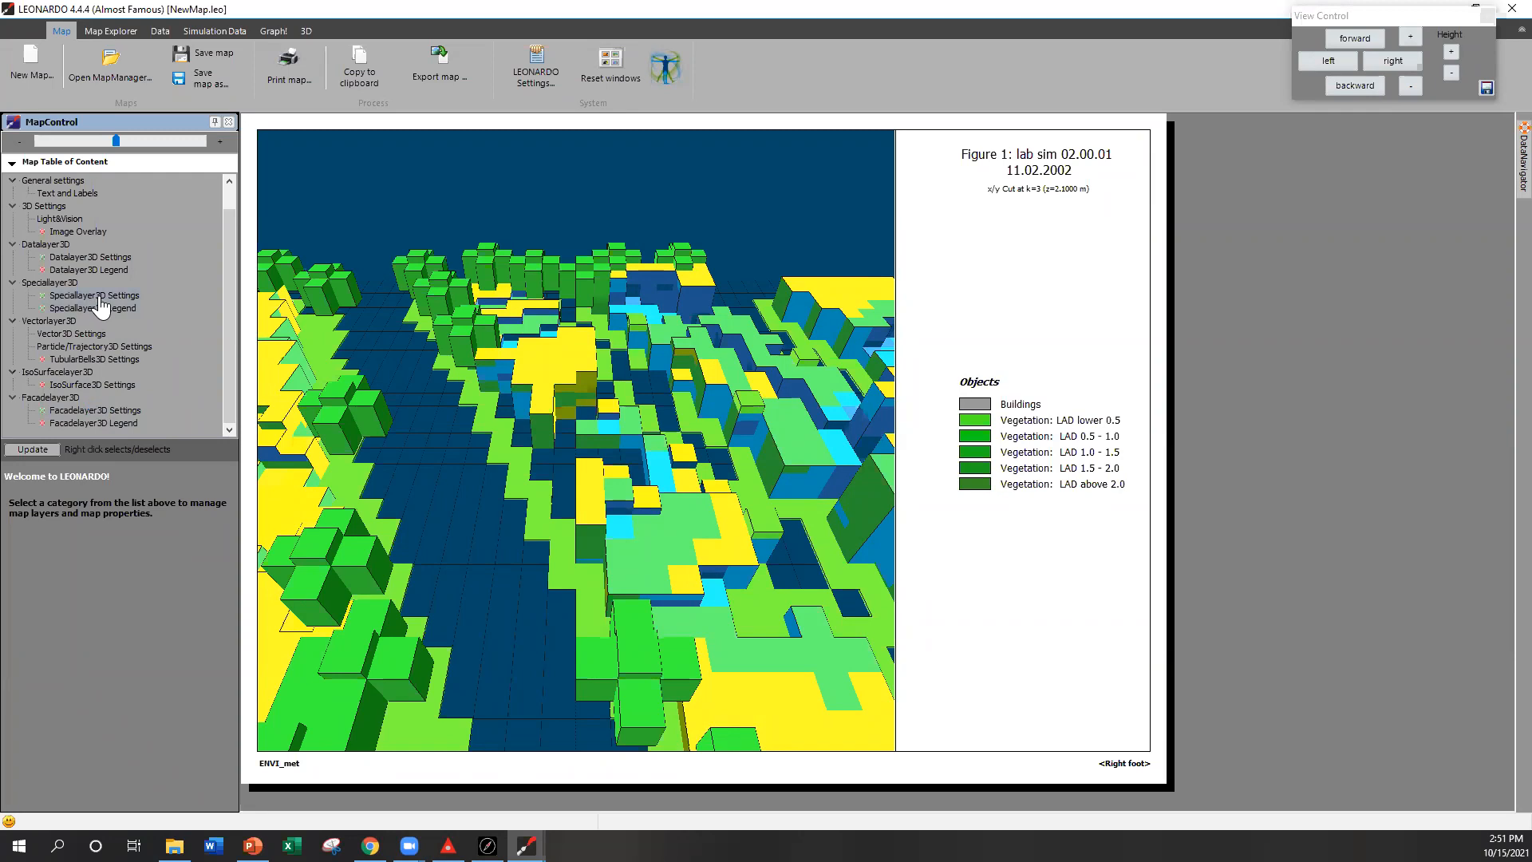
click(101, 297)
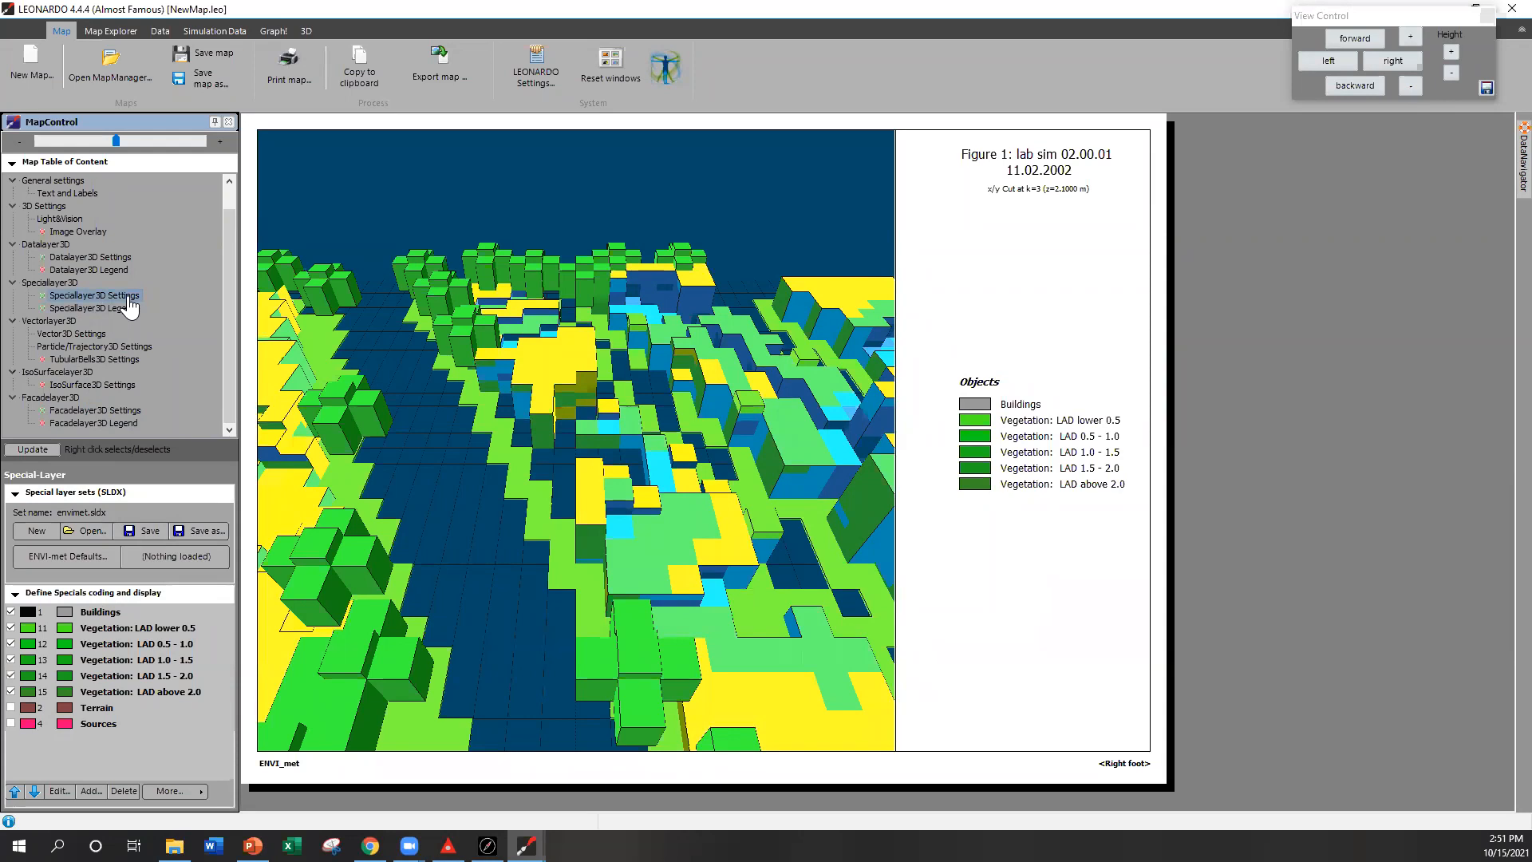
right_click(108, 424)
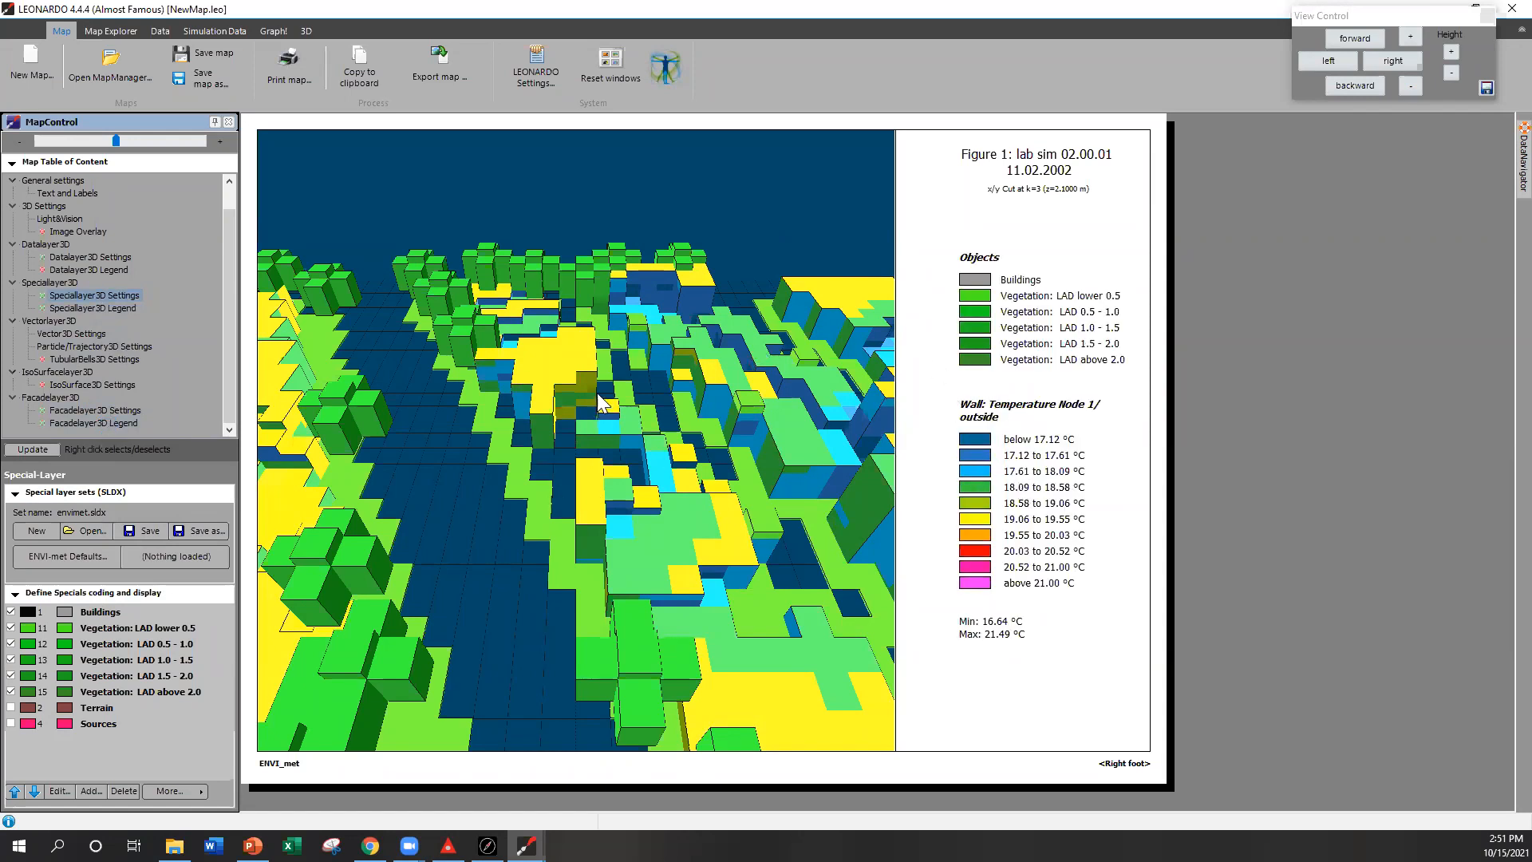
Step: Switch to the PowerPoint tutorial to check the surface temperature slide and return to LEONARDO
drag(606, 431, 754, 485)
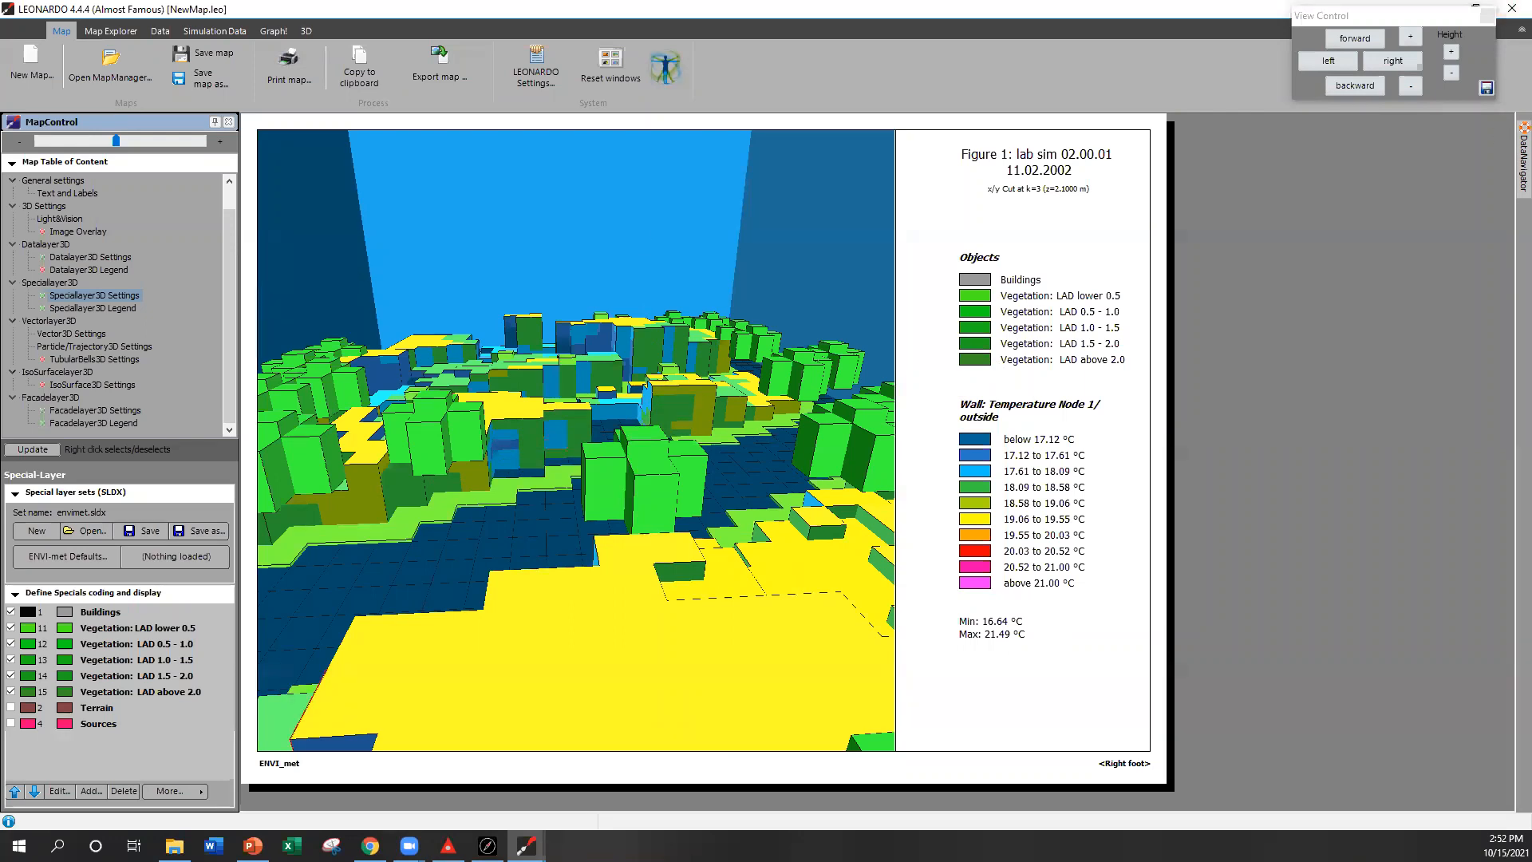
click(253, 846)
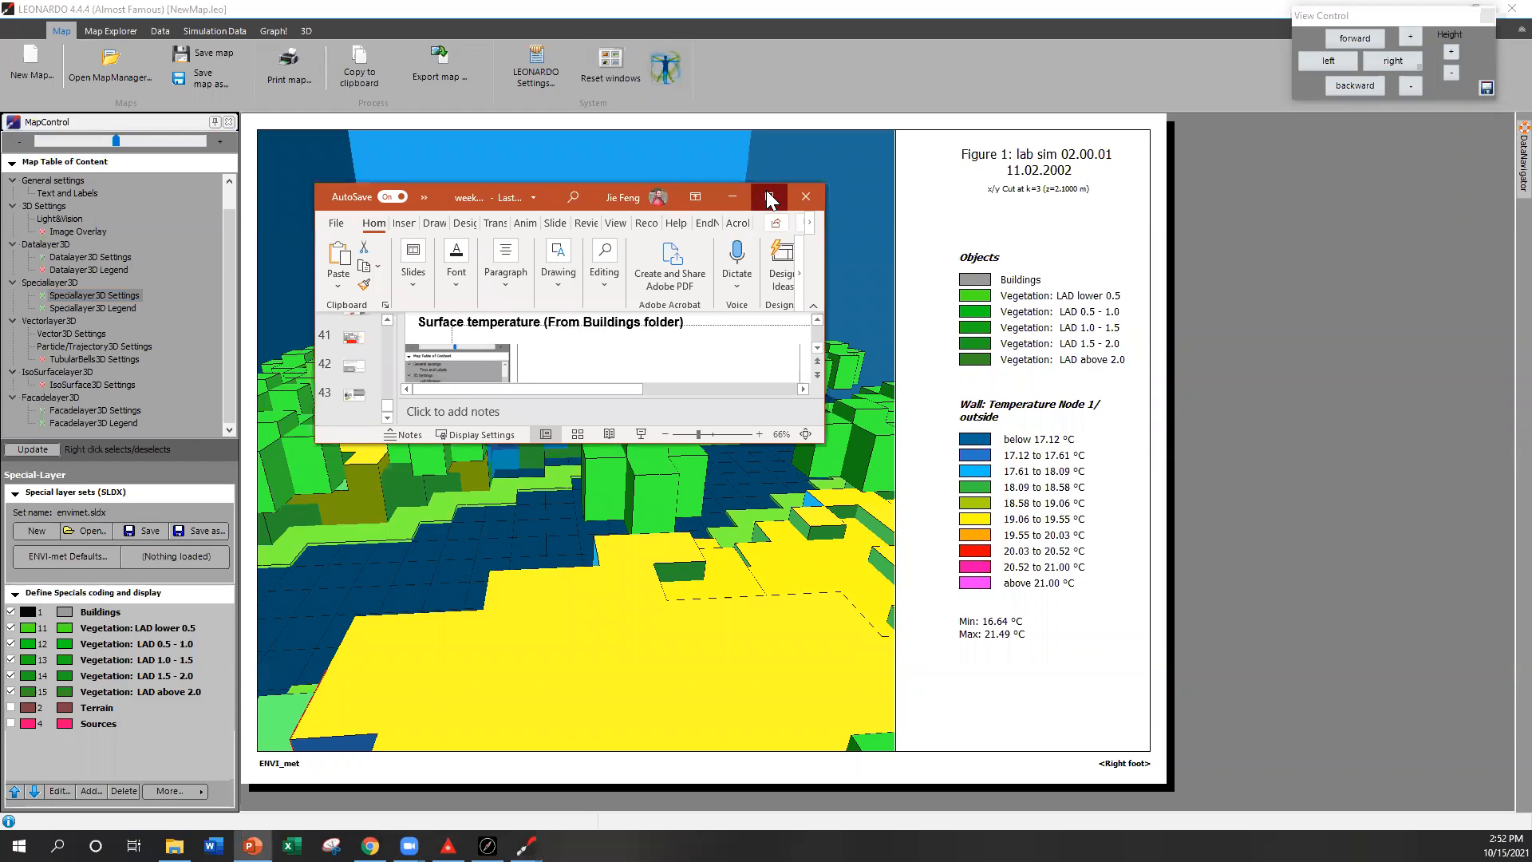
click(770, 200)
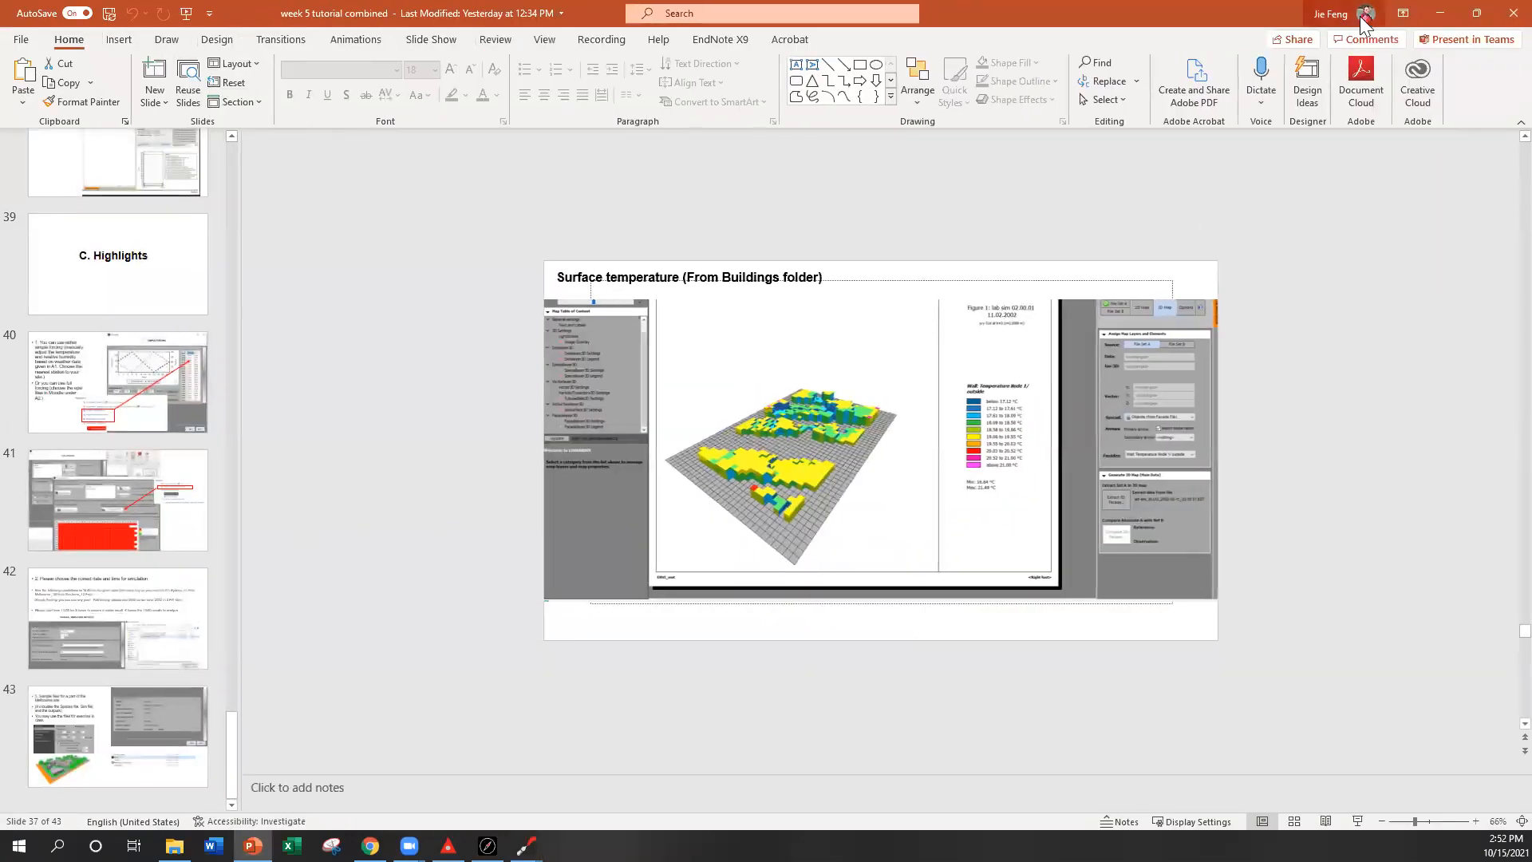
click(1441, 12)
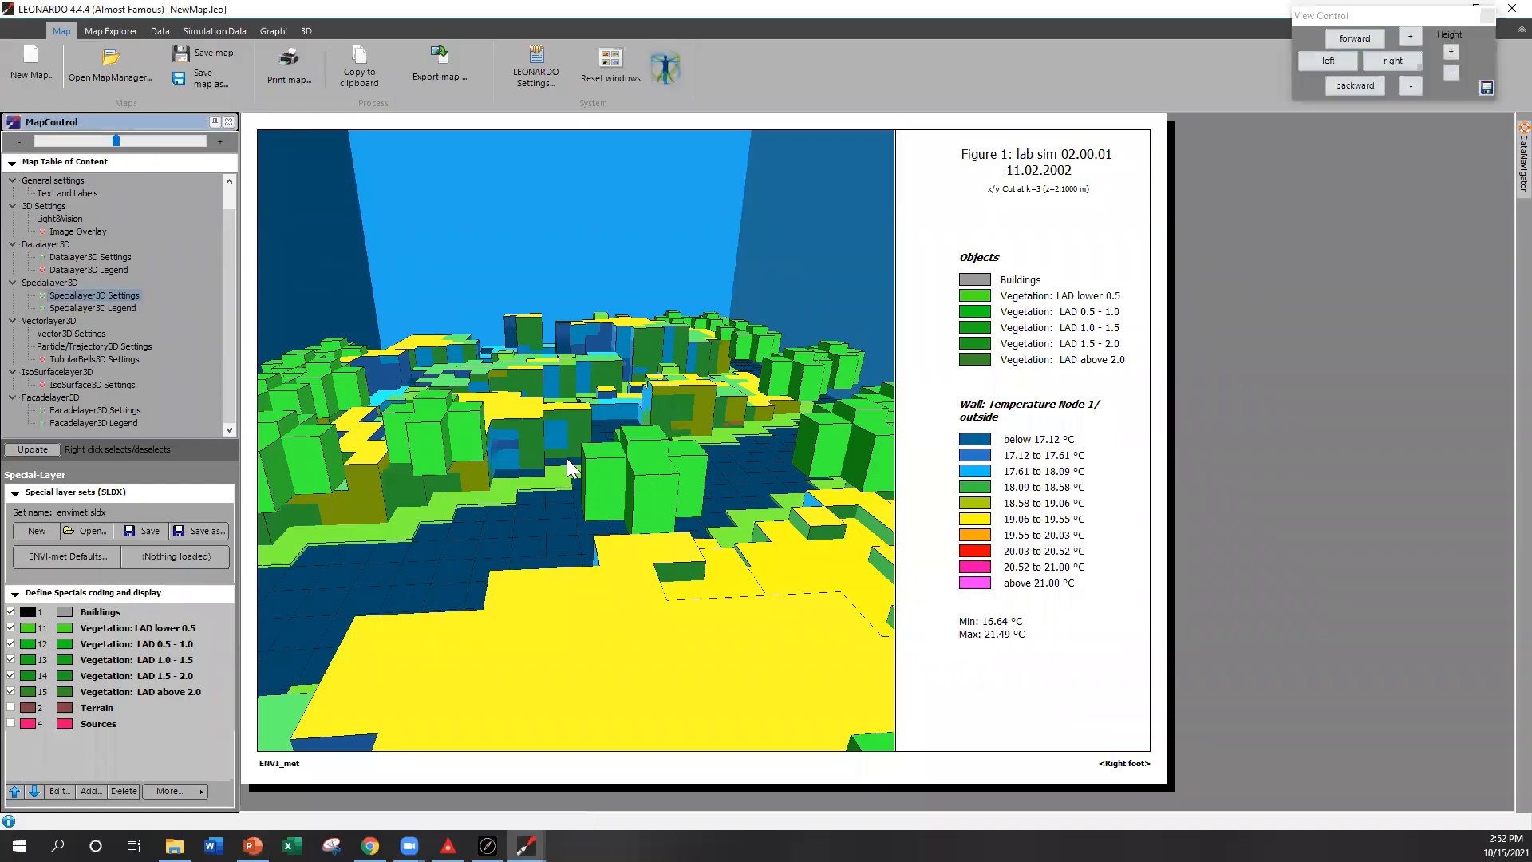
Step: Open one building facade element's data in Map Explorer and scroll across its variable columns
click(530, 431)
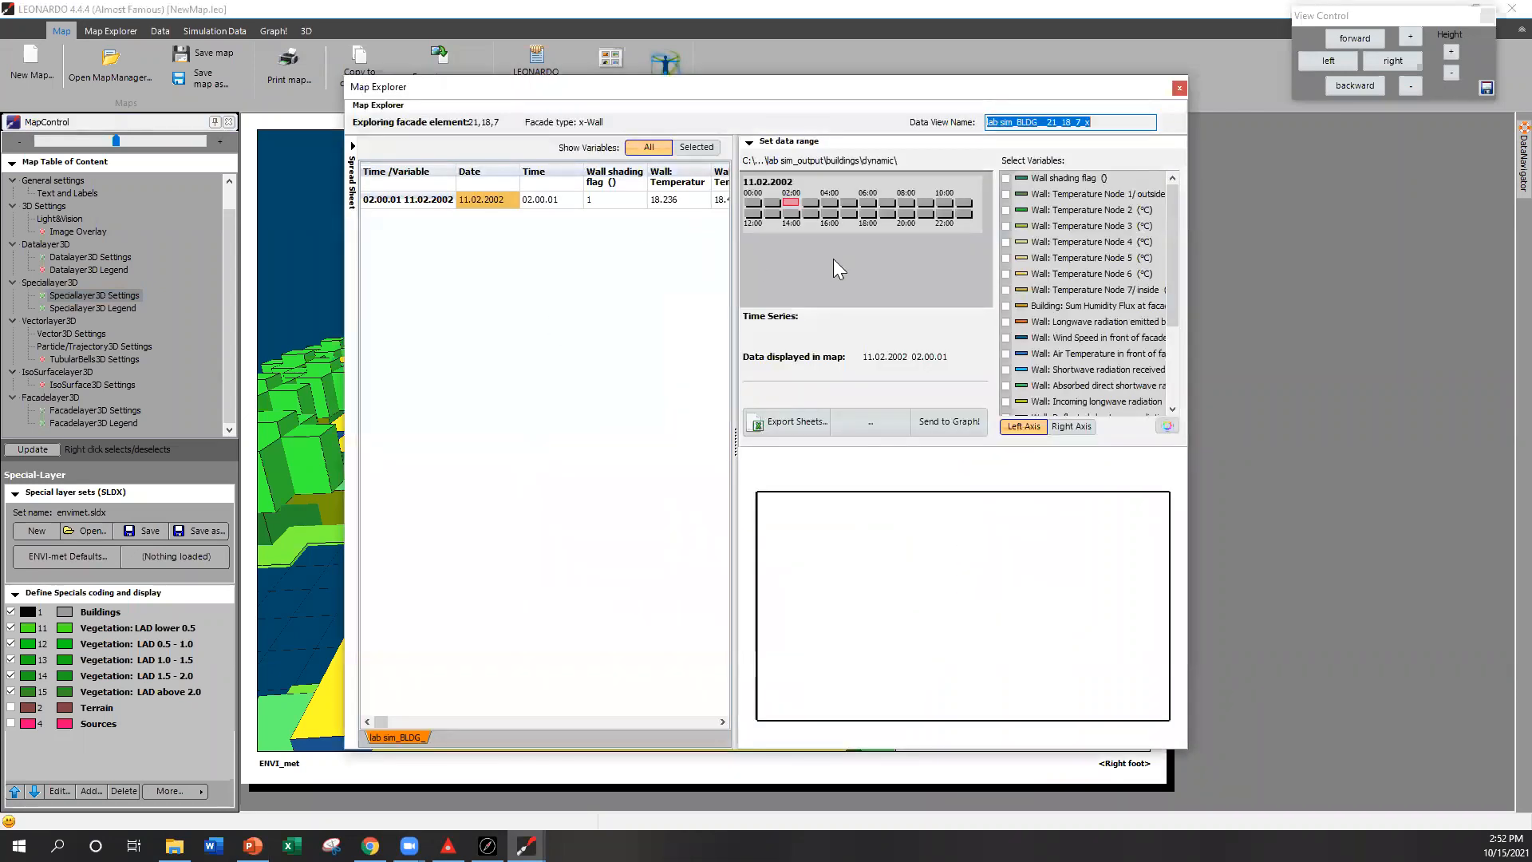
drag(382, 724, 614, 724)
click(674, 721)
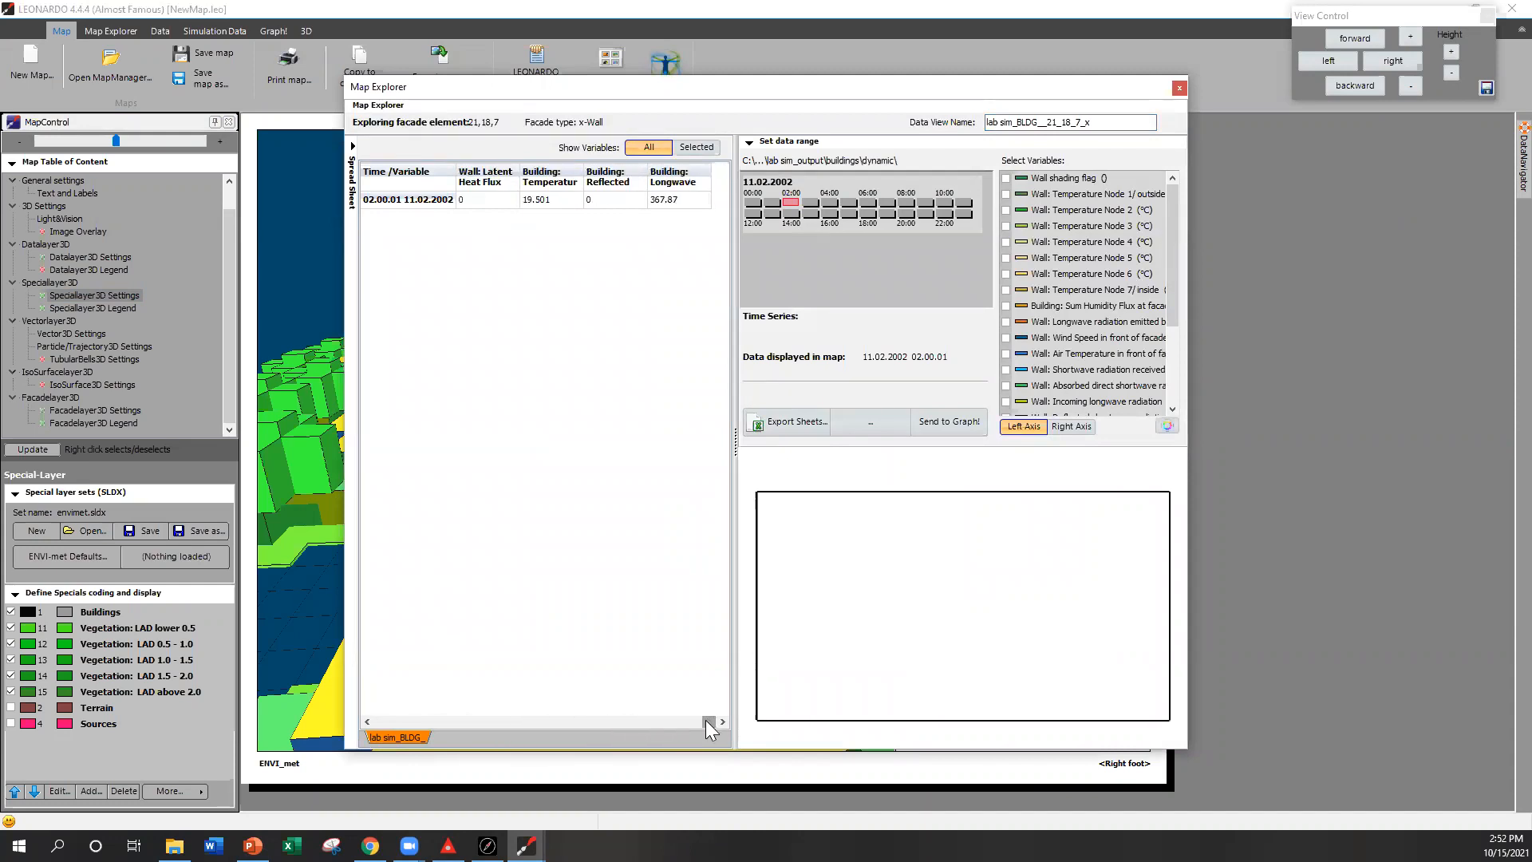
drag(709, 722, 693, 721)
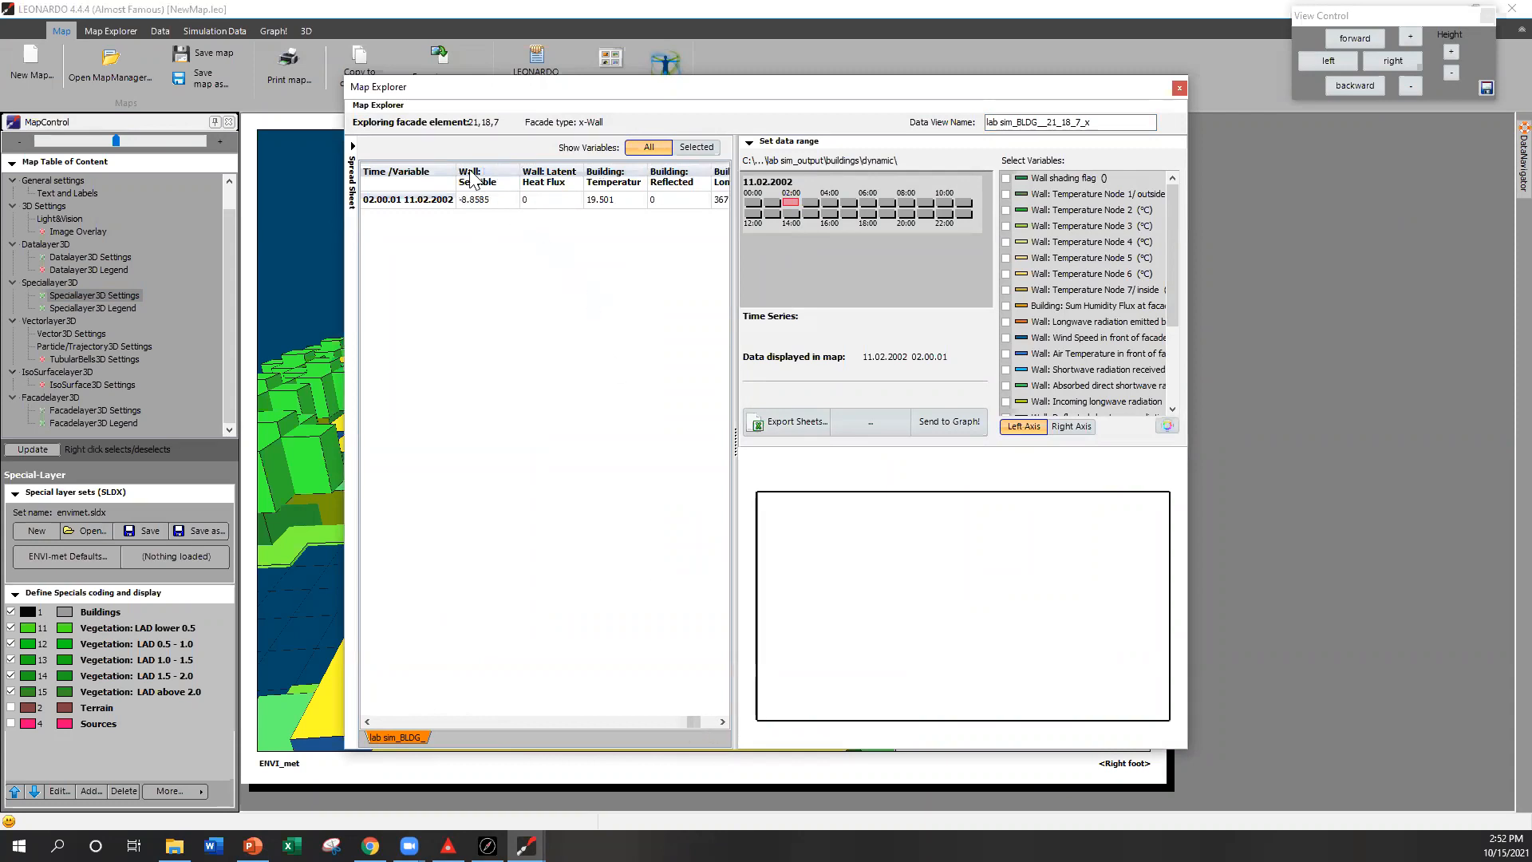
drag(696, 723, 412, 723)
Step: Select Wall shading flag and Wall Temperature Nodes 1 to 5 for the facade element, then close Map Explorer
click(1006, 178)
click(1006, 194)
click(1005, 210)
click(1005, 225)
click(1005, 242)
click(1006, 258)
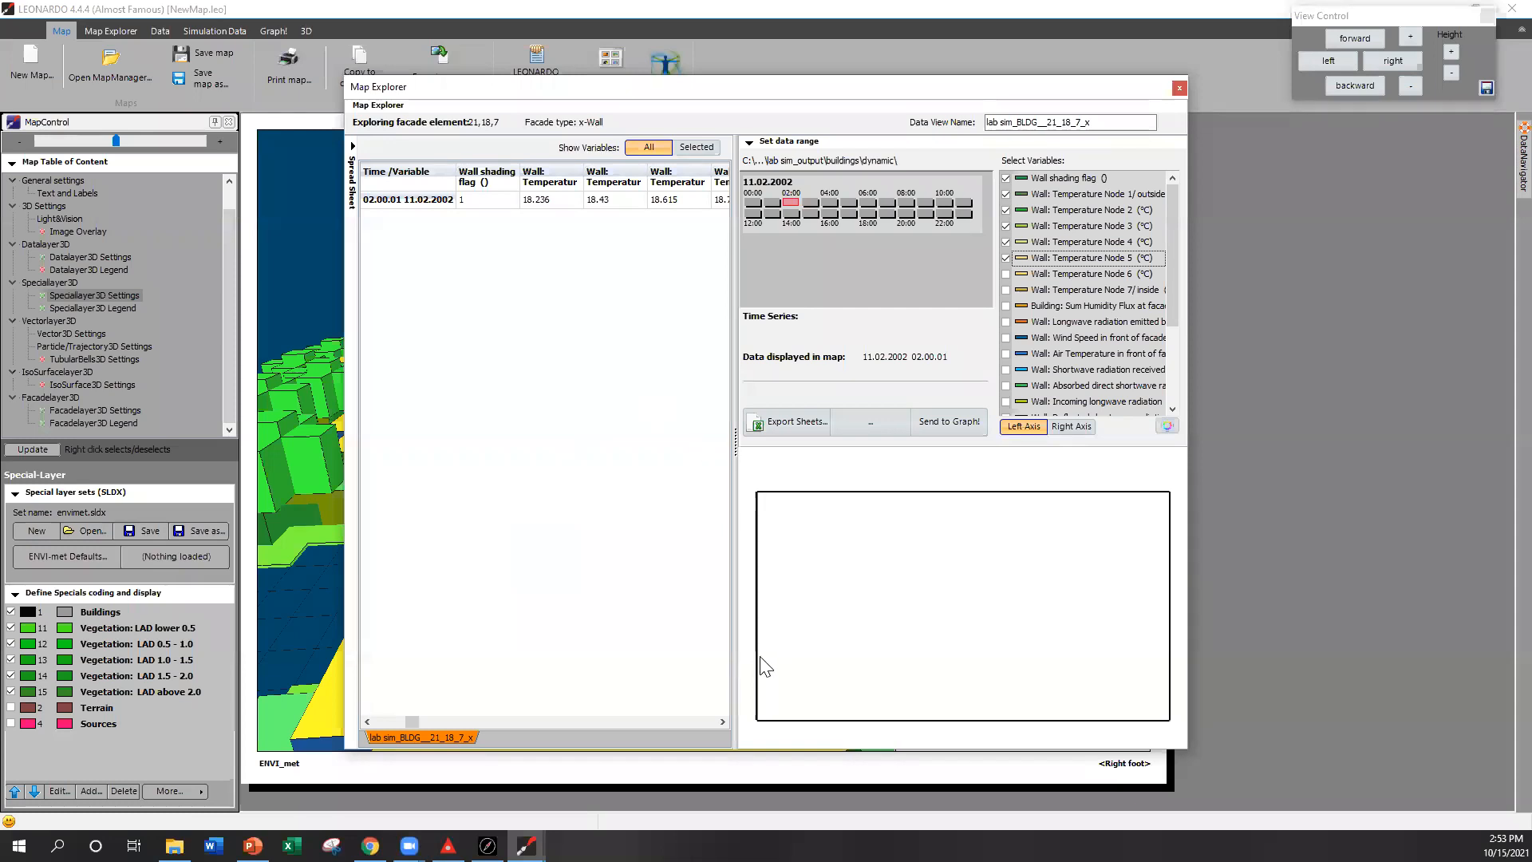
click(1176, 89)
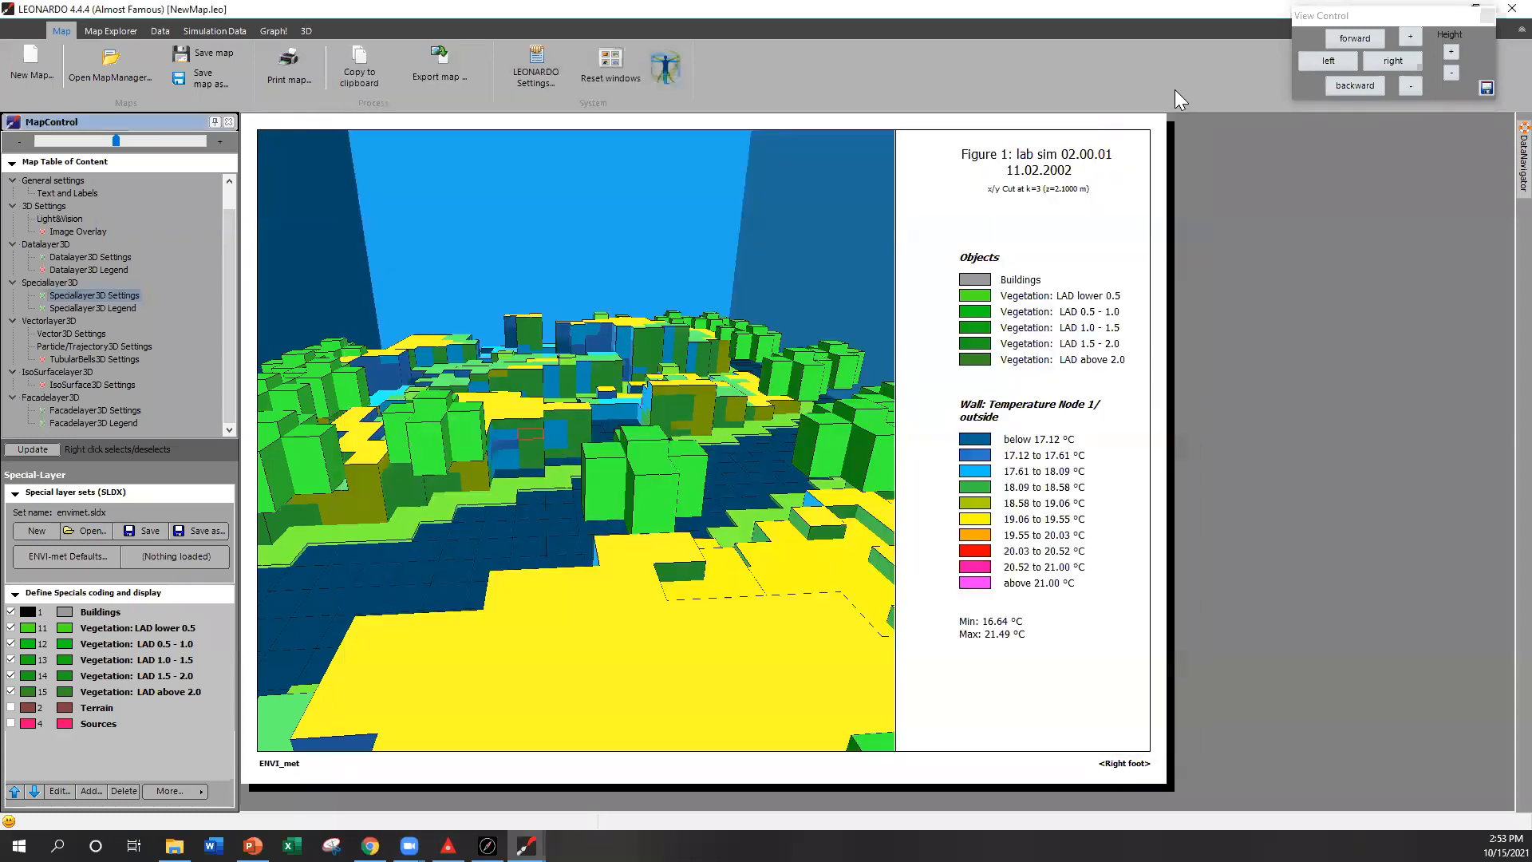
Step: Switch to the PowerPoint tutorial and open slide 43 on the Melbourne sample files
drag(1455, 13, 1467, 43)
click(1451, 9)
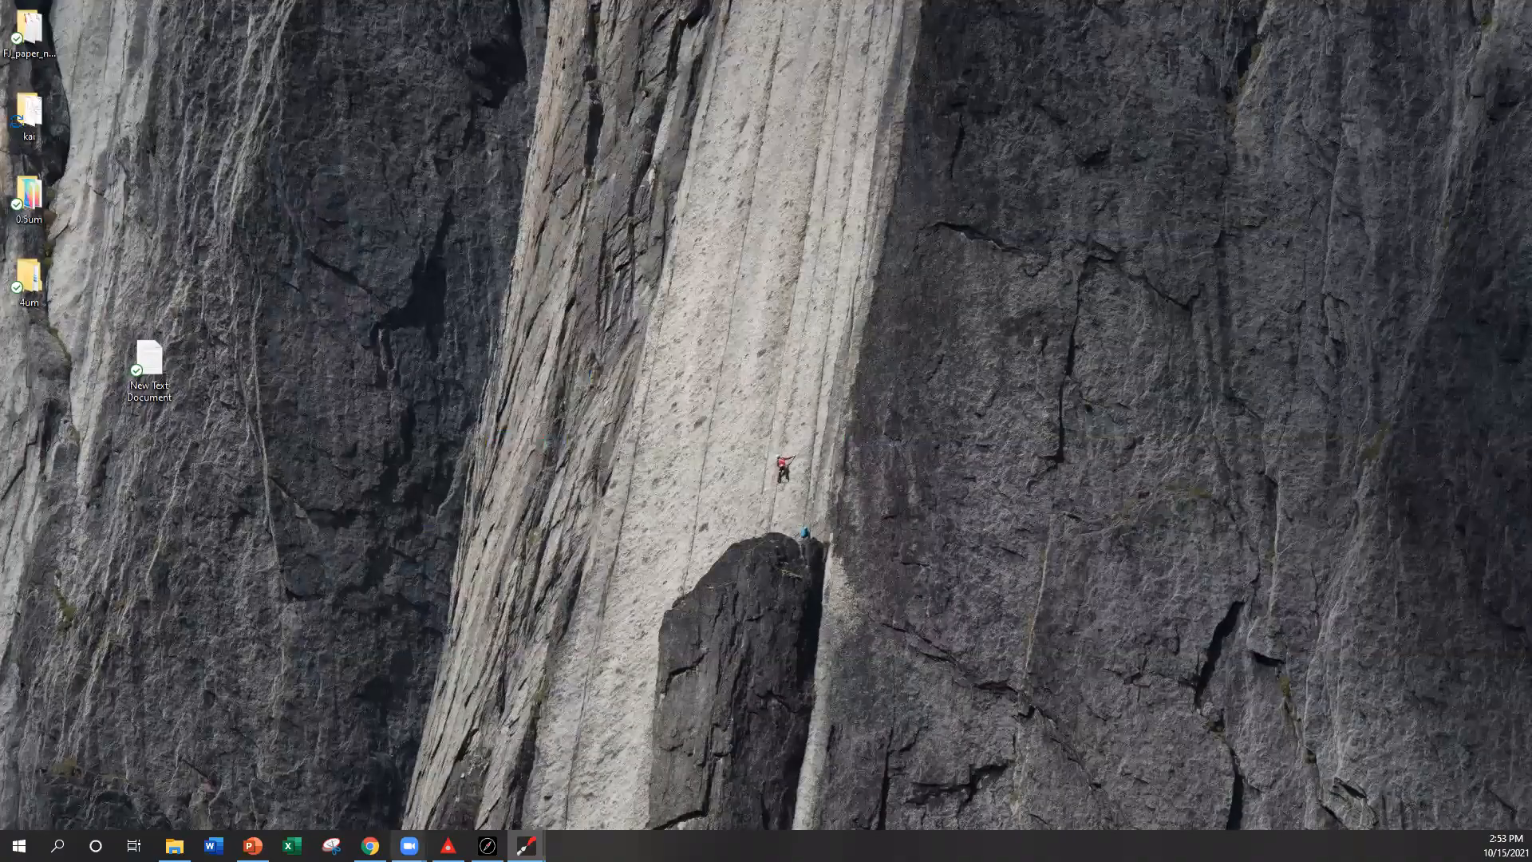
click(252, 846)
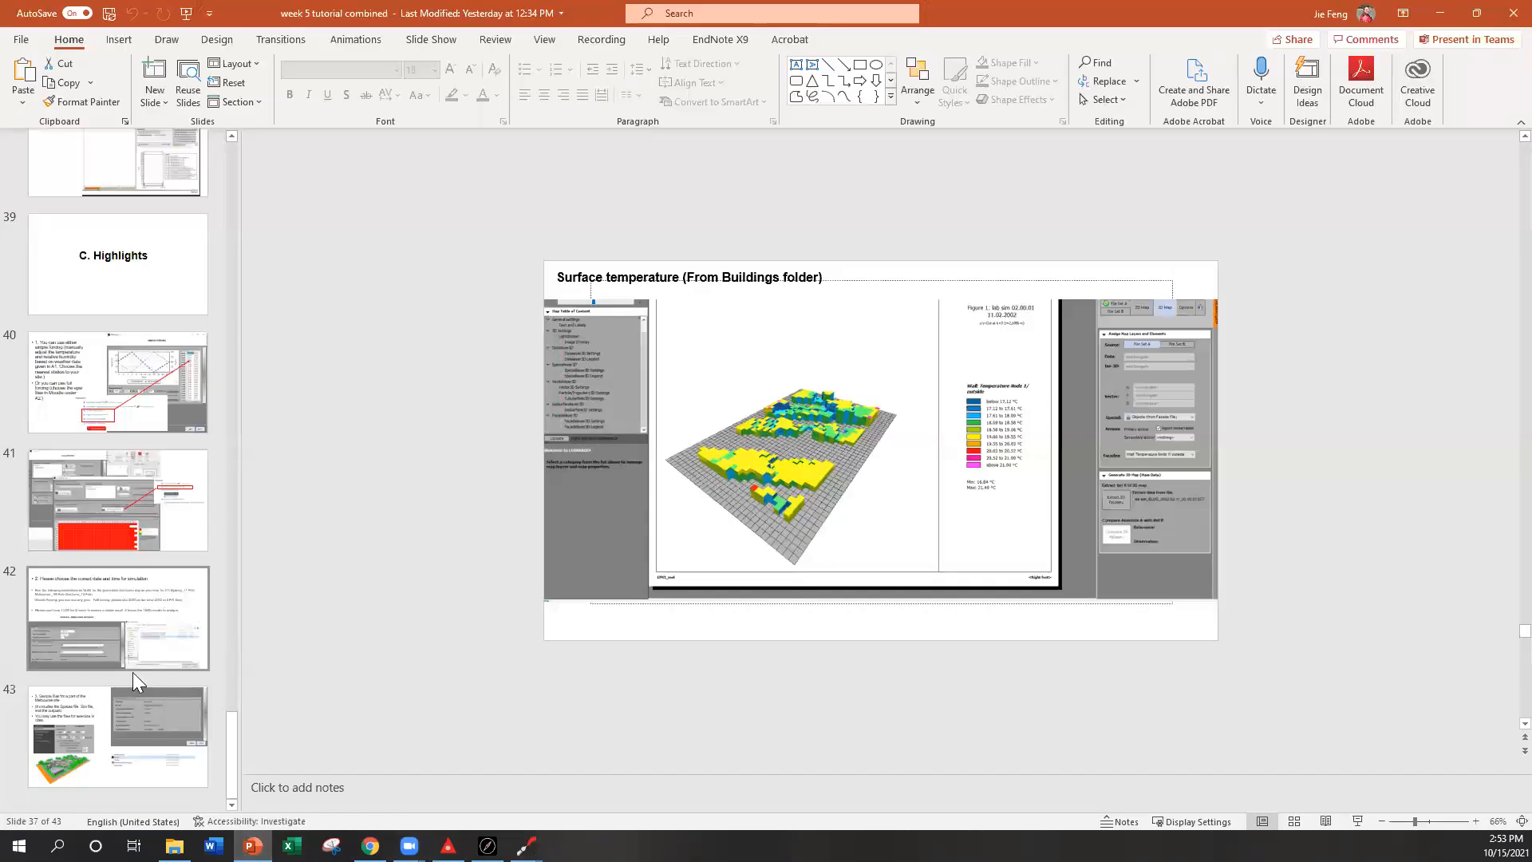
click(111, 731)
click(145, 187)
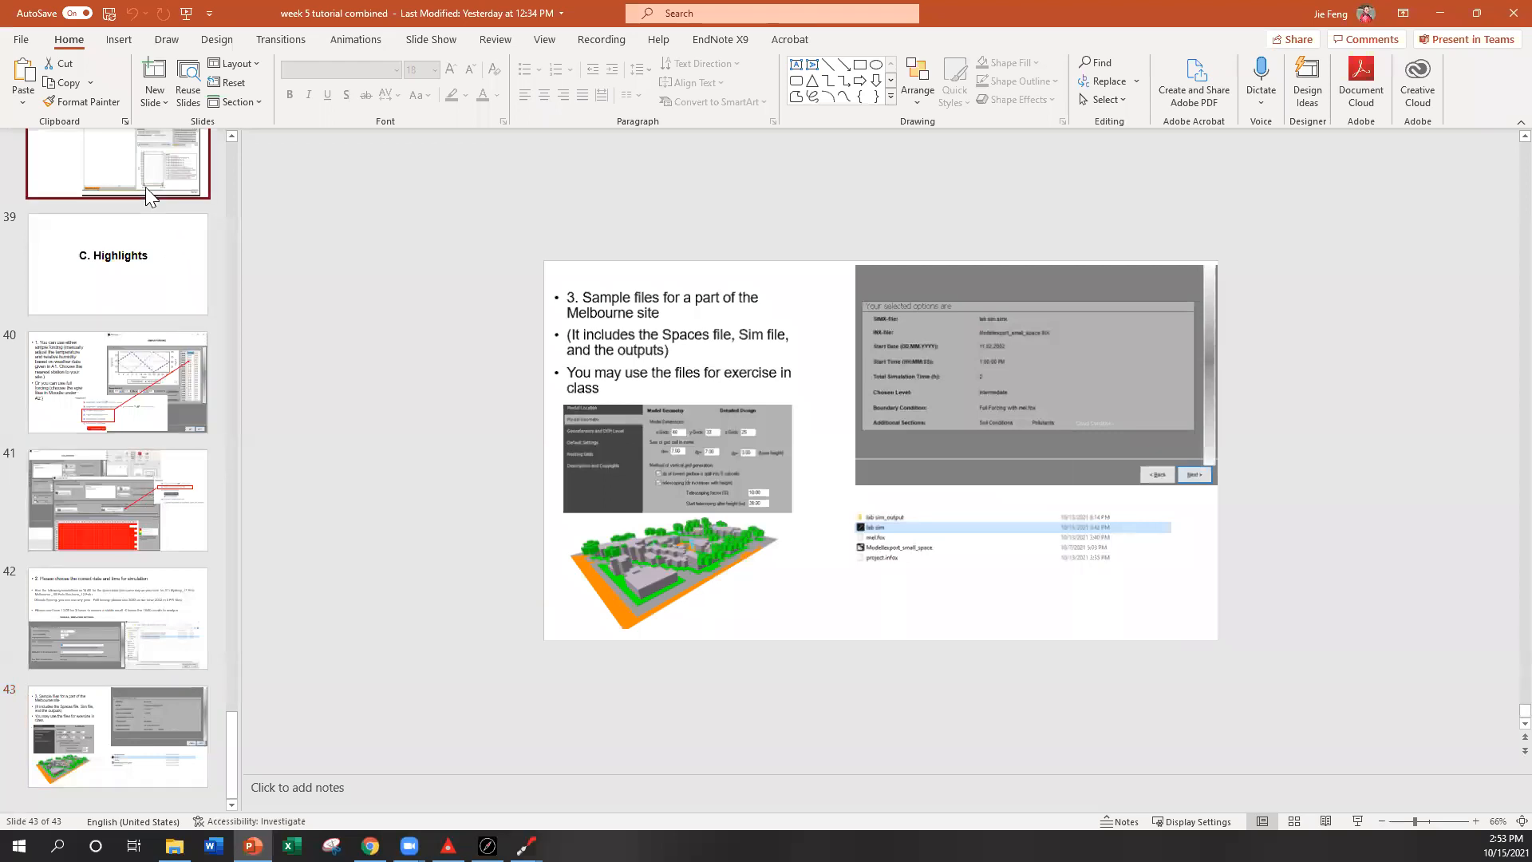